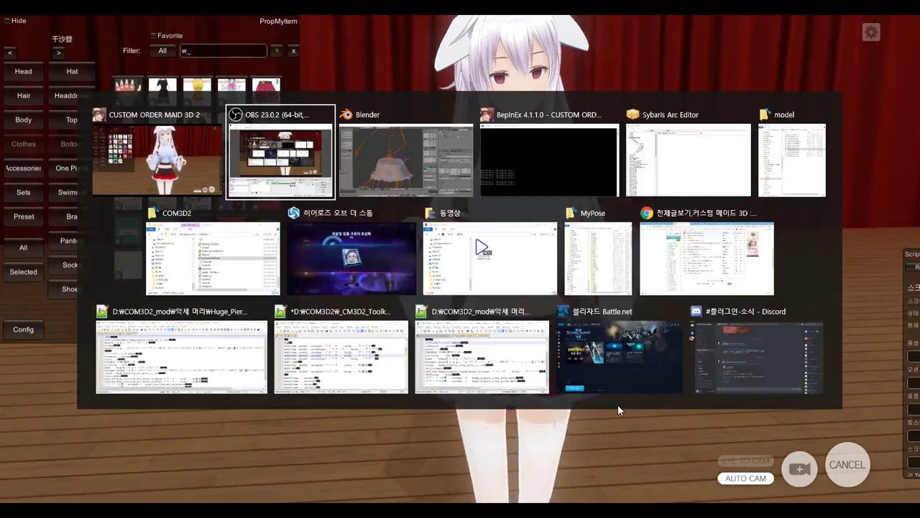
Switch to Blender and delete the existing skirt mesh and its armature from the scene.
{"action": "key", "text": "alt+Tab"}
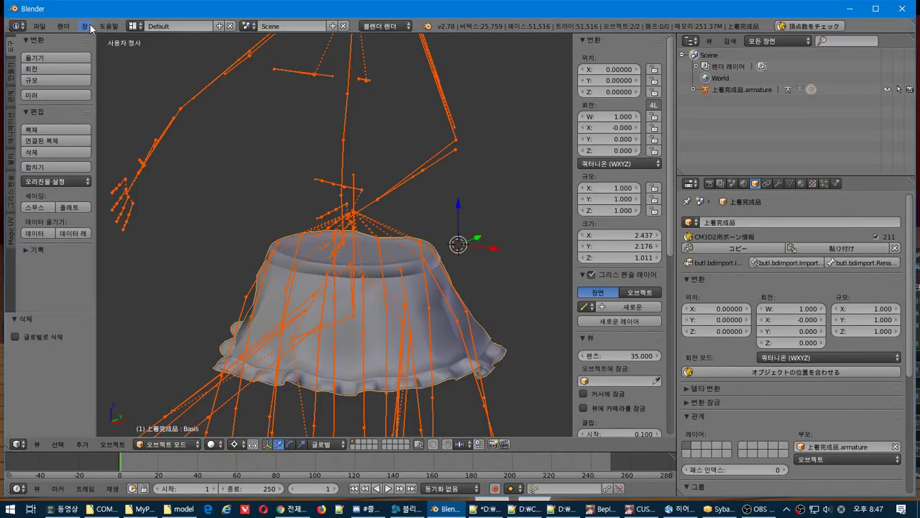
{"action": "key", "text": "x"}
{"action": "left_click", "coordinate": [251, 113]}
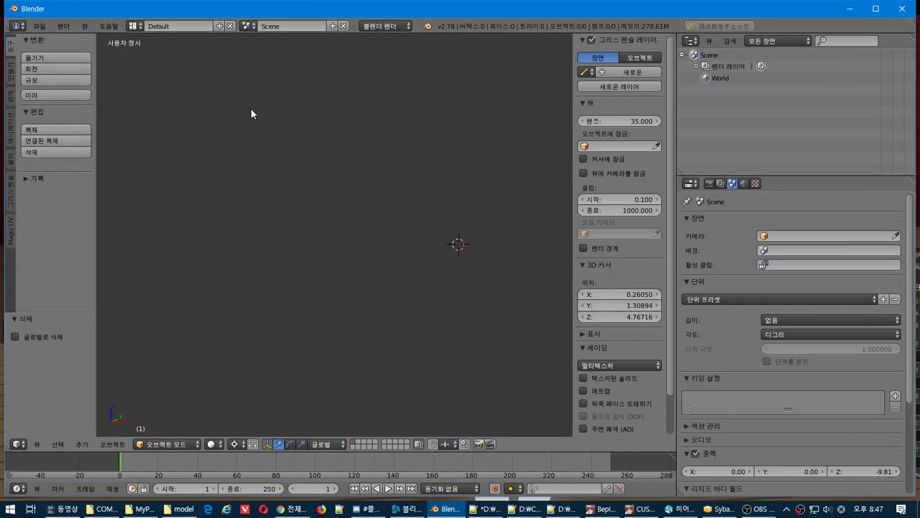
Import w_momimomi_skt.model as a CM3D2 model.
{"action": "left_click", "coordinate": [39, 26]}
{"action": "mouse_move", "coordinate": [96, 234]}
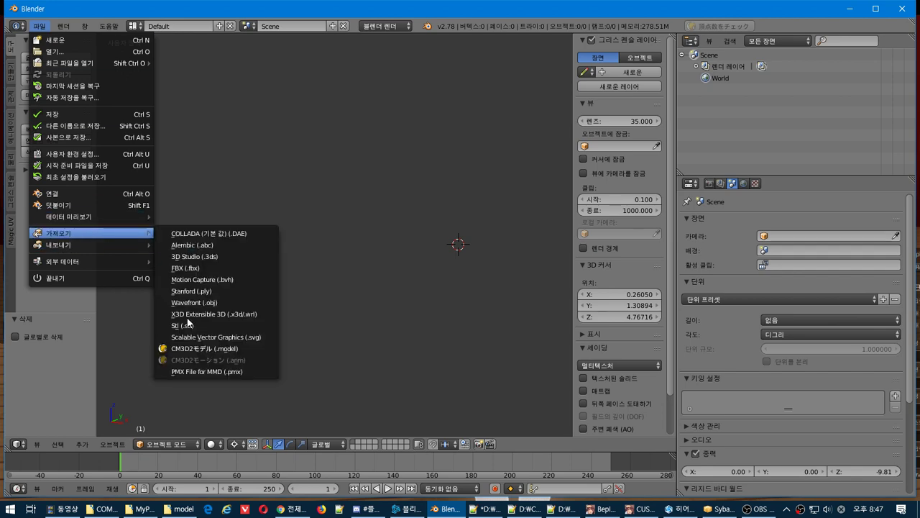
{"action": "left_click", "coordinate": [231, 349]}
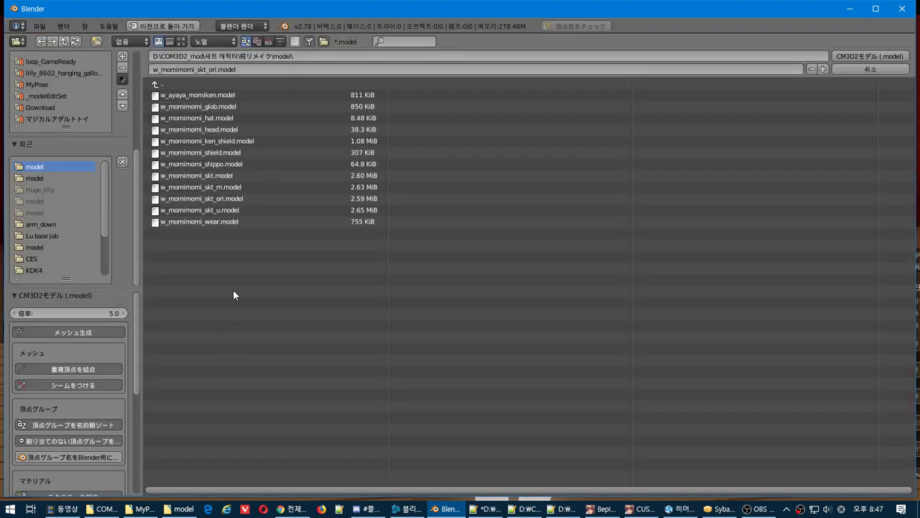
{"action": "left_click", "coordinate": [249, 175]}
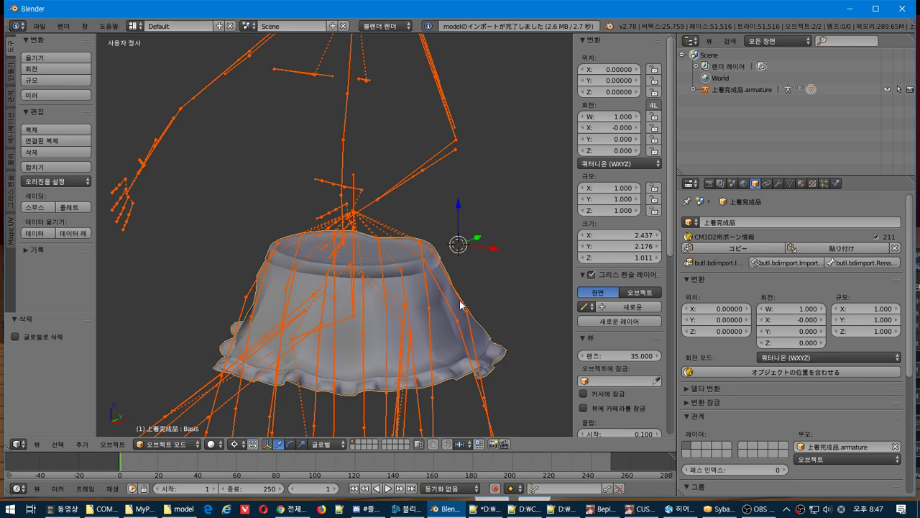
Switch to Notepad++, discard the text file that no longer exists, and move the window clear of the skirt model.
{"action": "left_click", "coordinate": [563, 509]}
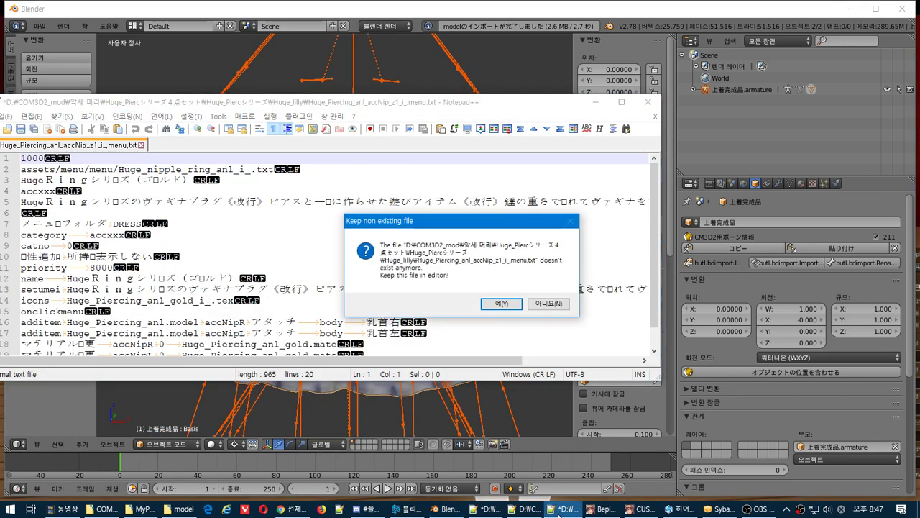
{"action": "left_click", "coordinate": [548, 303]}
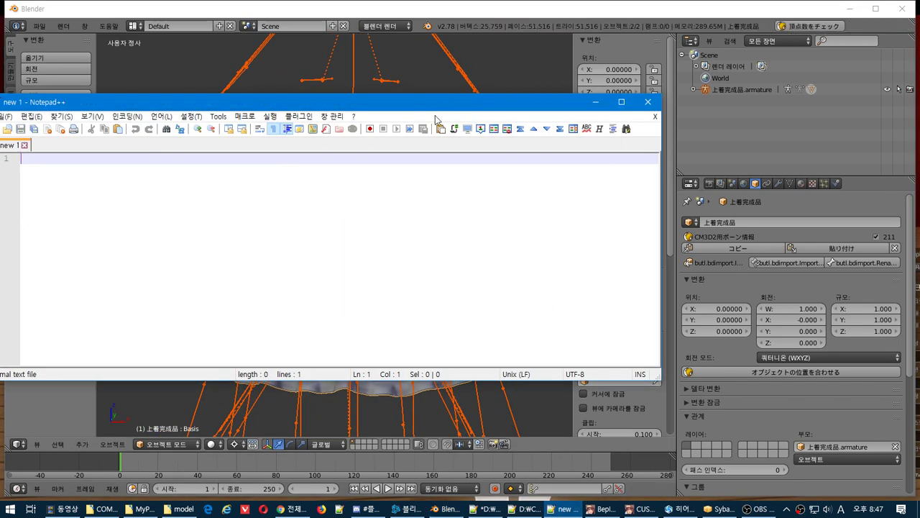
{"action": "left_click_drag", "start_coordinate": [437, 103], "coordinate": [919, 1]}
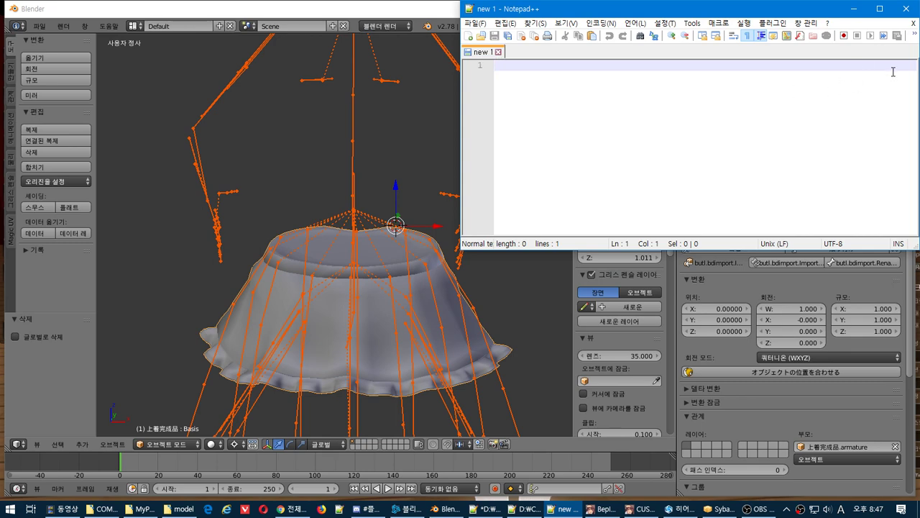
{"action": "middle_click_drag", "start_coordinate": [356, 194], "coordinate": [462, 279]}
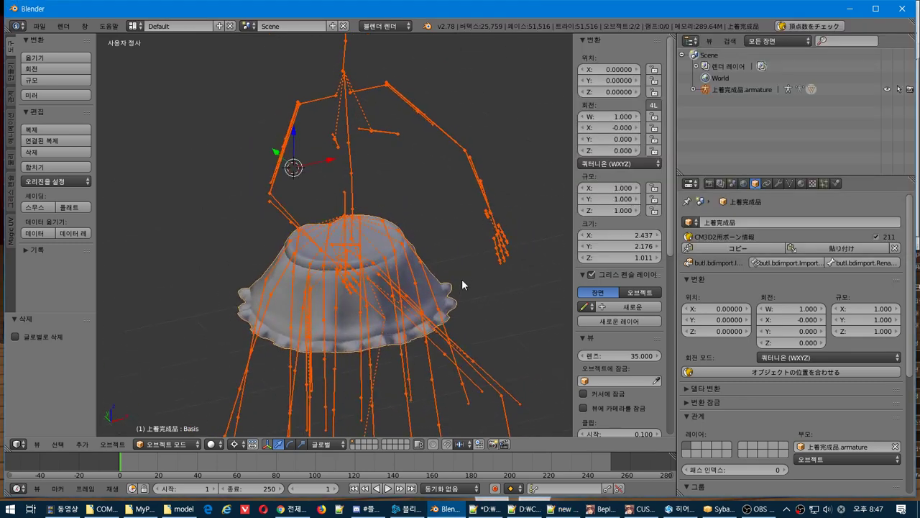
{"action": "key", "text": "alt+Tab"}
{"action": "type", "text": "clfeks"}
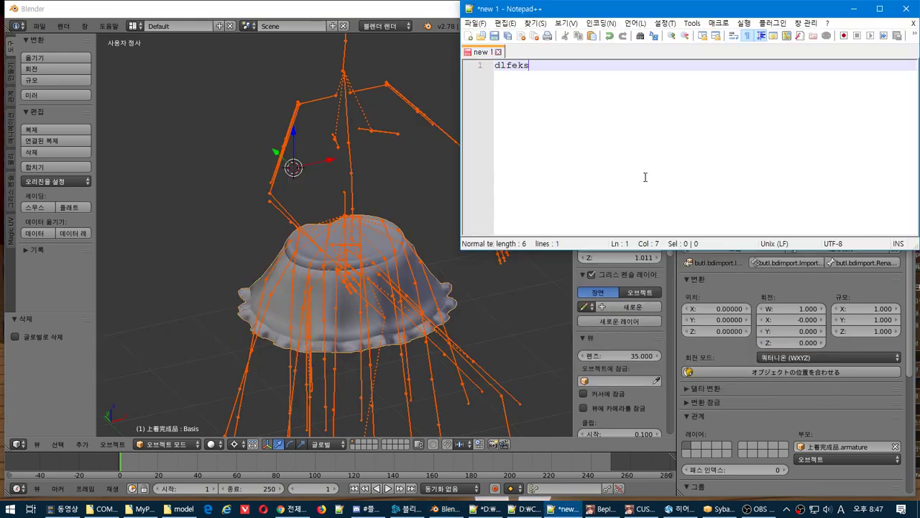
{"action": "type", "text": " guswo qhdl"}
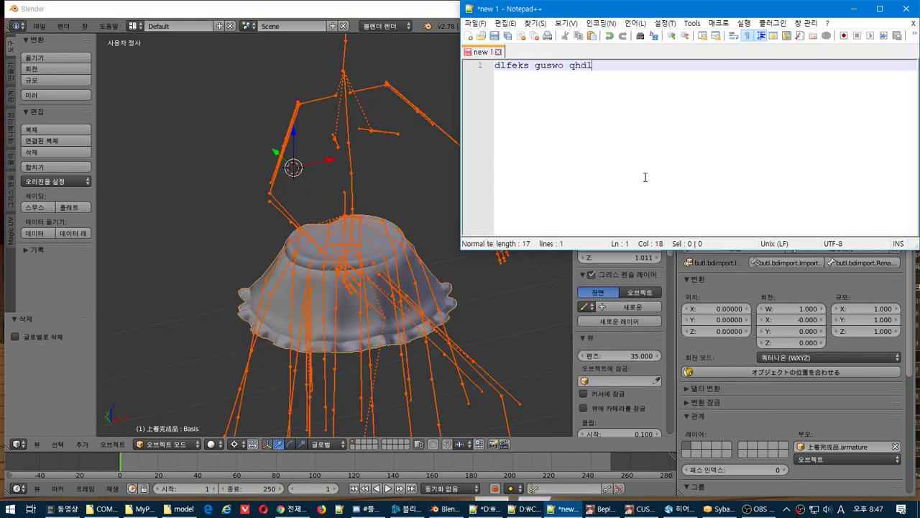
{"action": "type", "text": "sms"}
{"action": "key", "text": "shift+Home"}
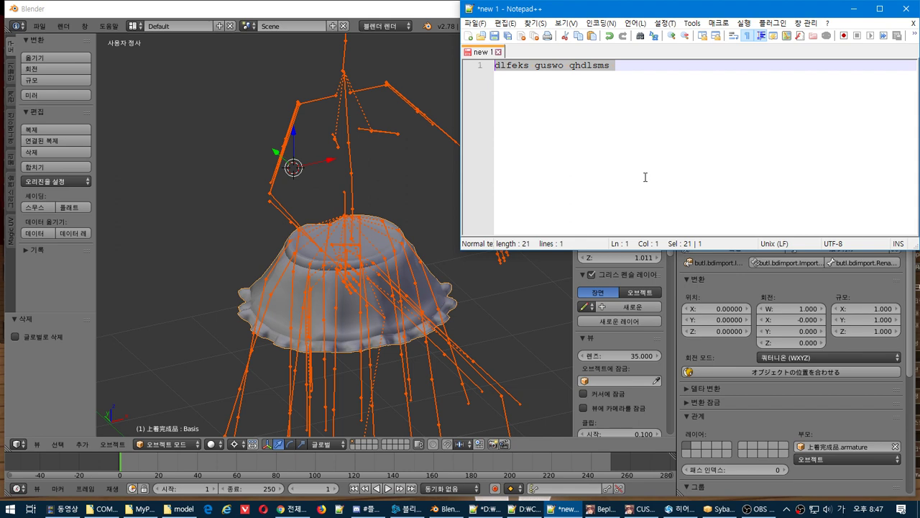
Write "현재 보이는 뼈대는 커메2용" as the first line of the note.
{"action": "type", "text": "현재 보이는 ㅃ"}
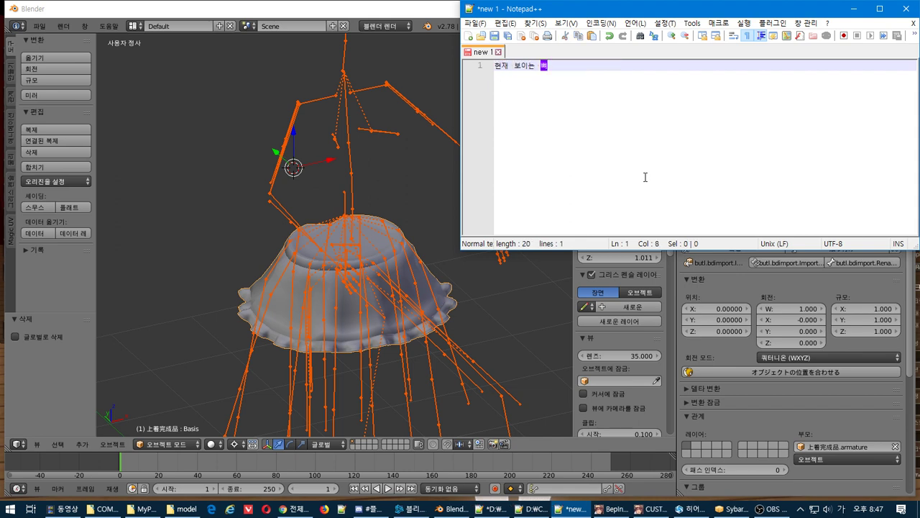
{"action": "type", "text": "ㅏㄱ느"}
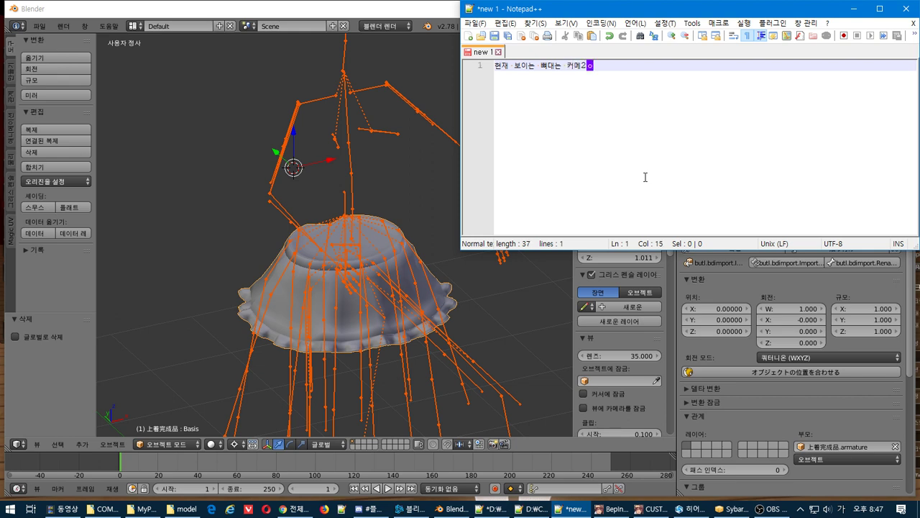
{"action": "type", "text": "ㅗㅇ"}
{"action": "key", "text": "Return"}
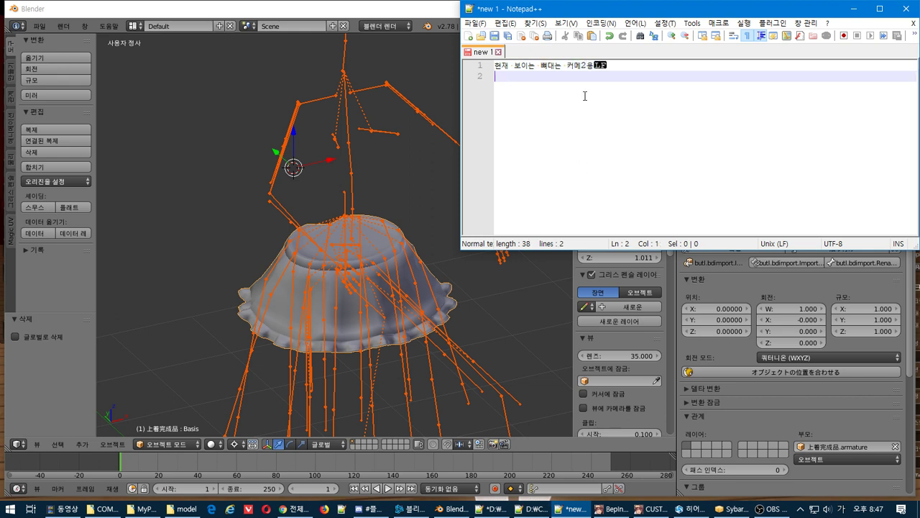
Switch to Blender and import dress267_skrt.model from the dress267 model folder as a CM3D2 model.
{"action": "left_click", "coordinate": [39, 26]}
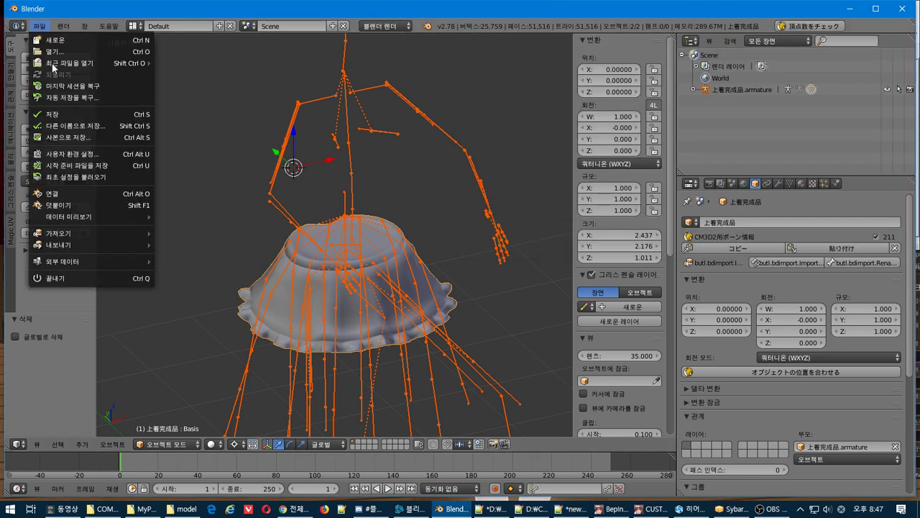
{"action": "mouse_move", "coordinate": [79, 246]}
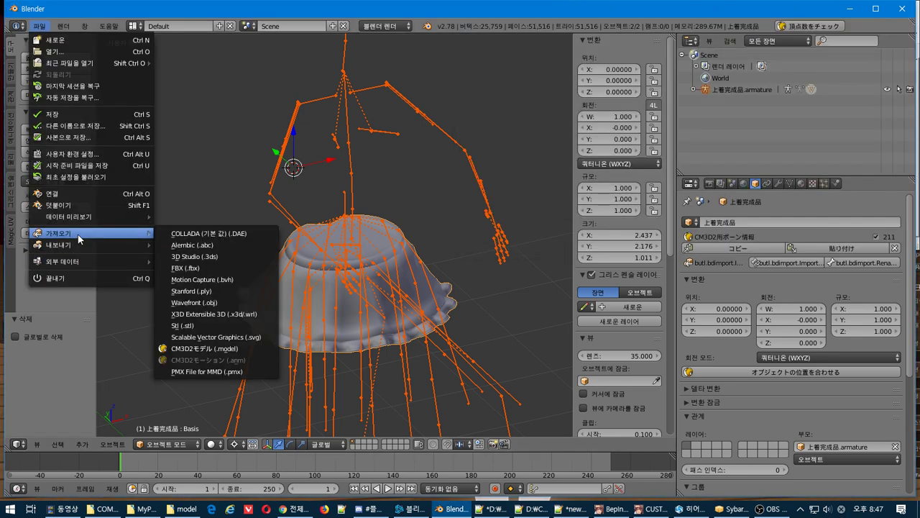
{"action": "left_click", "coordinate": [209, 347]}
{"action": "left_click", "coordinate": [47, 175]}
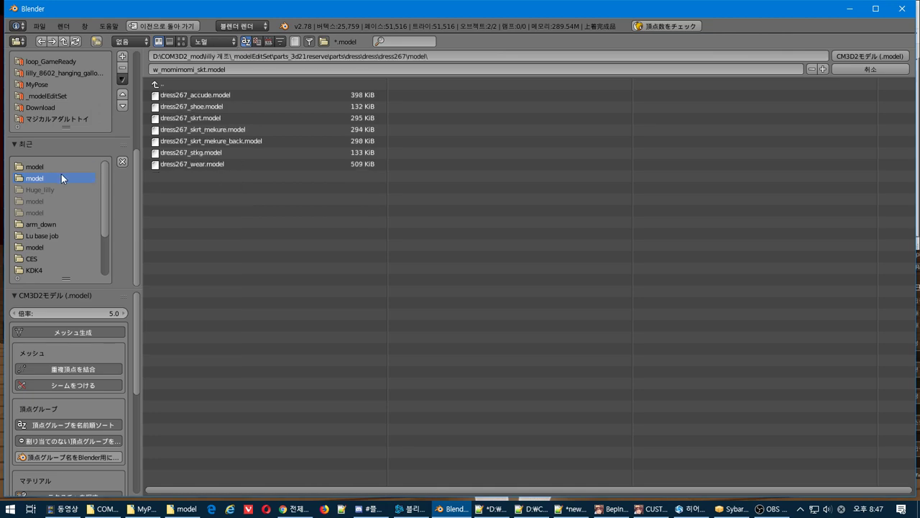
{"action": "left_click", "coordinate": [214, 119]}
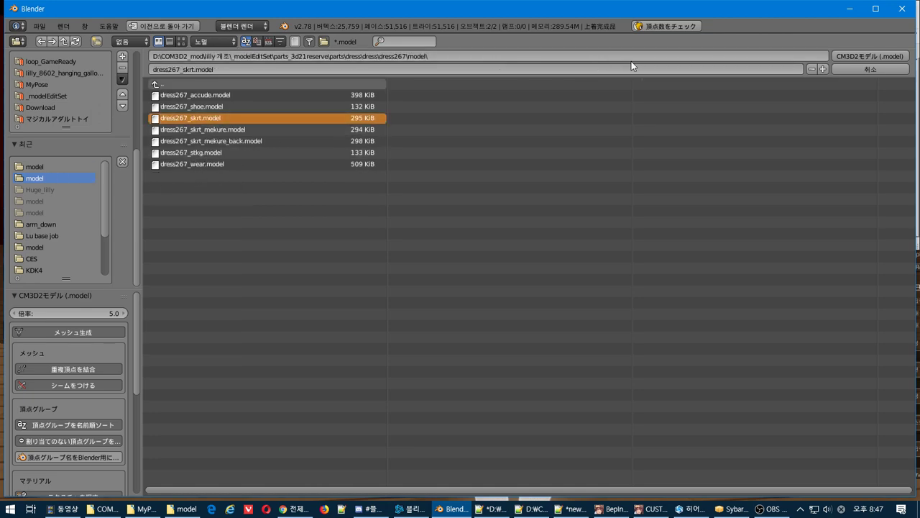
{"action": "left_click", "coordinate": [846, 57]}
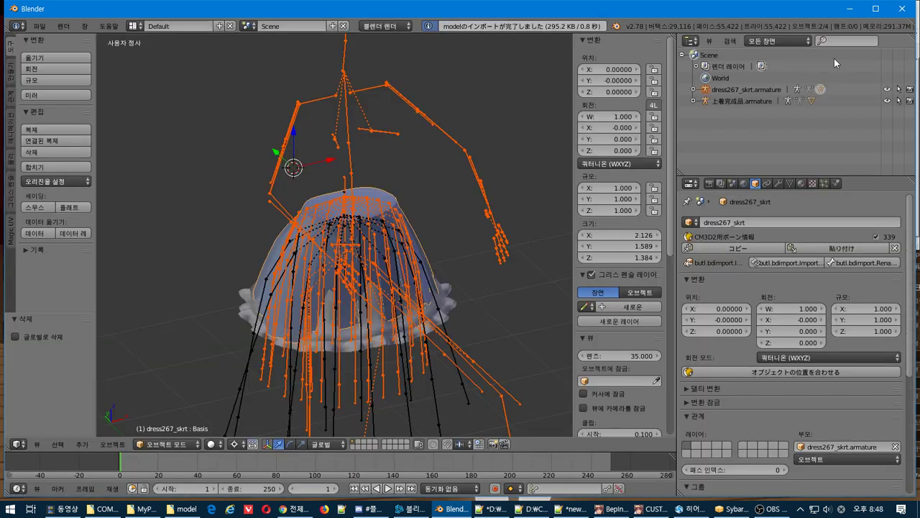
Hide 上着完成品.armature so that only the bones of dress267_skrt.armature are shown.
{"action": "middle_click_drag", "start_coordinate": [466, 282], "coordinate": [464, 244]}
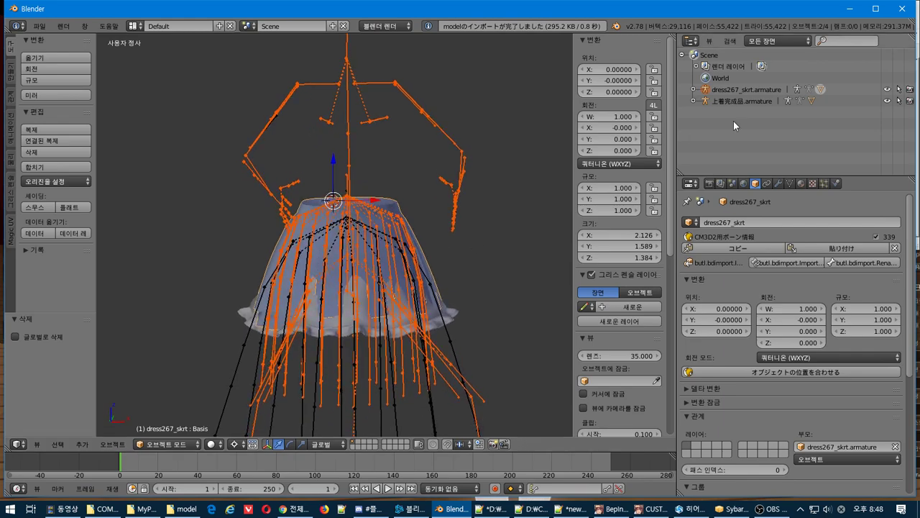
{"action": "left_click", "coordinate": [887, 102]}
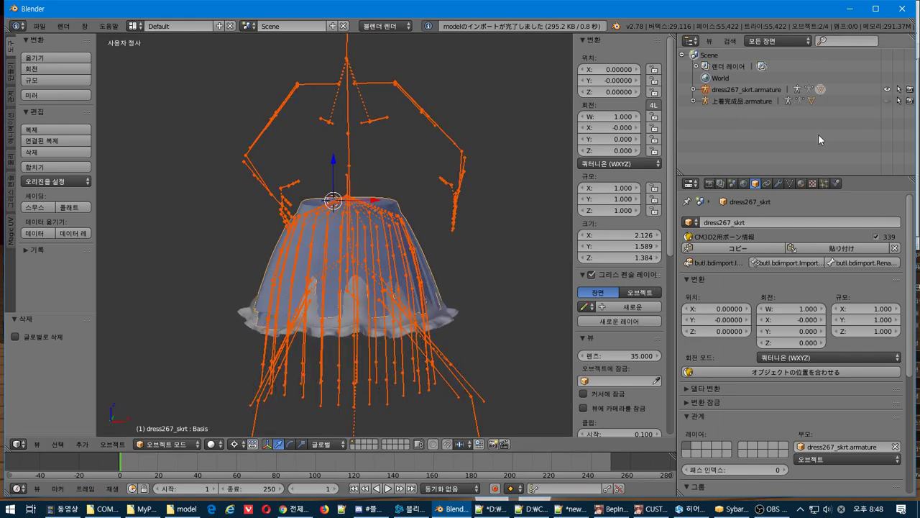
{"action": "middle_click_drag", "start_coordinate": [421, 210], "coordinate": [451, 230]}
Switch to Notepad++ and write "지금 보는건 커오메용" as the second line of the note.
{"action": "key", "text": "alt+Tab"}
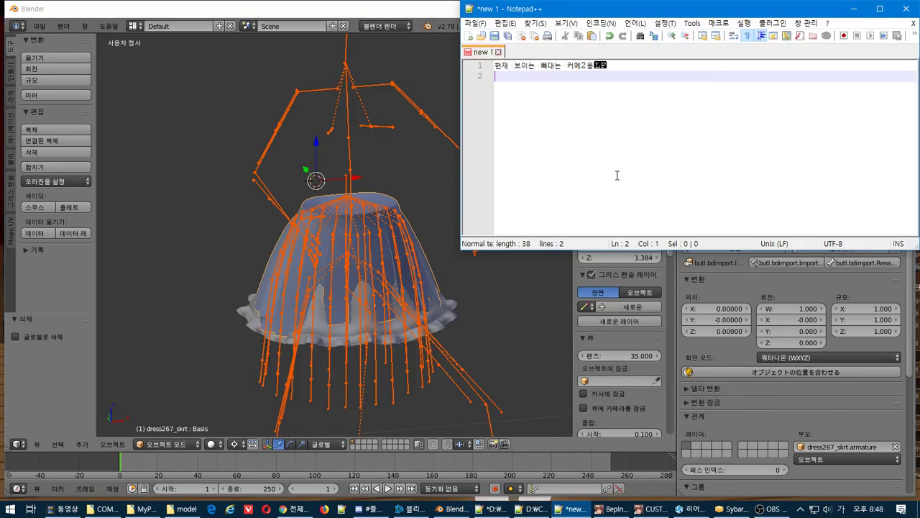
{"action": "type", "text": "지금 보이"}
{"action": "type", "text": "건 커오메요"}
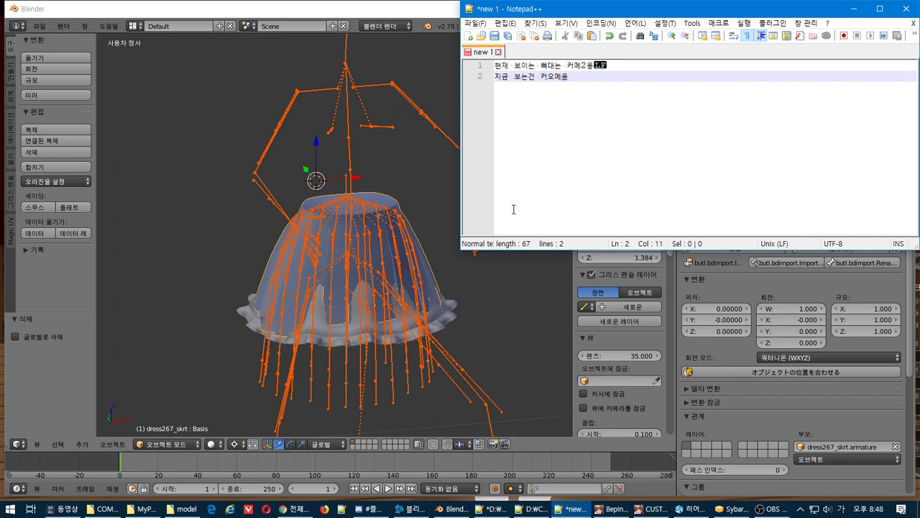
{"action": "left_click", "coordinate": [665, 167]}
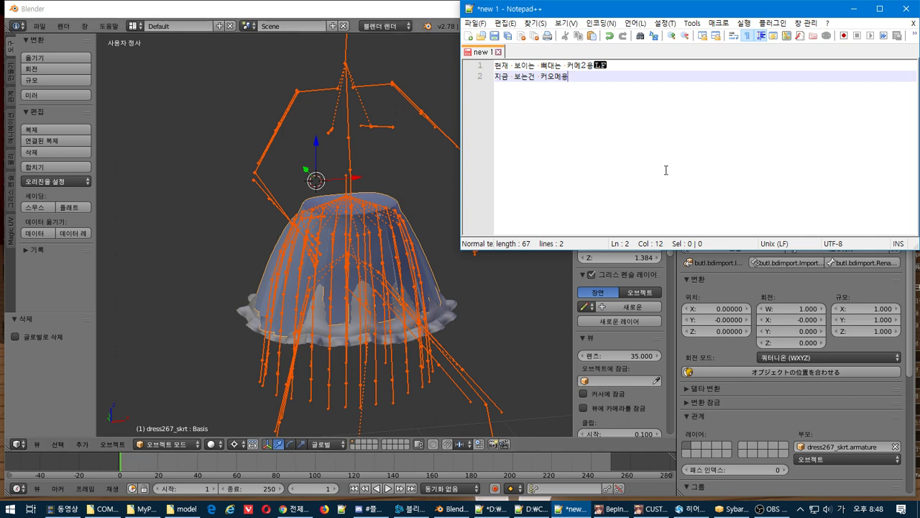
Leave a blank line and add the properly spaced line "둘 차이 때문으로 보임" to the note.
{"action": "key", "text": "Return"}
{"action": "key", "text": "Return"}
{"action": "type", "text": "이"}
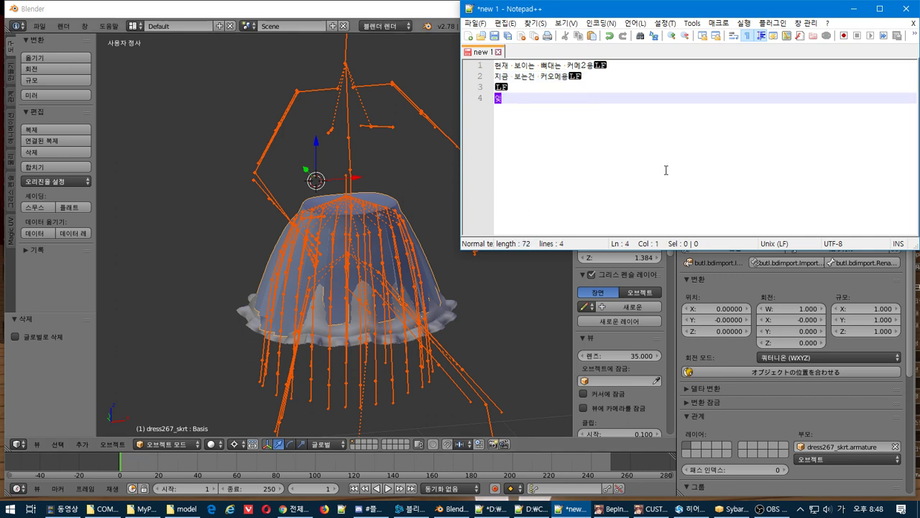
{"action": "type", "text": "차이때문으로 보"}
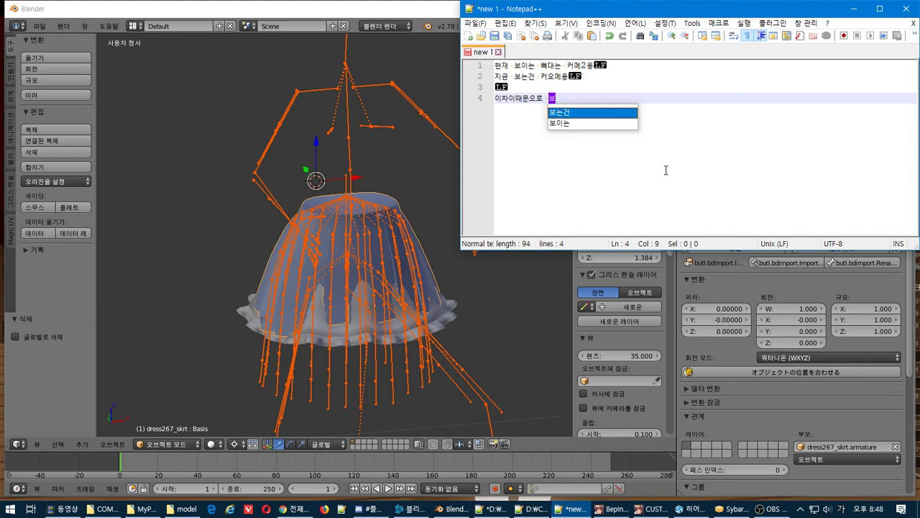
{"action": "type", "text": "이"}
{"action": "key", "text": "Left"}
{"action": "key", "text": "Left"}
{"action": "key", "text": "Left"}
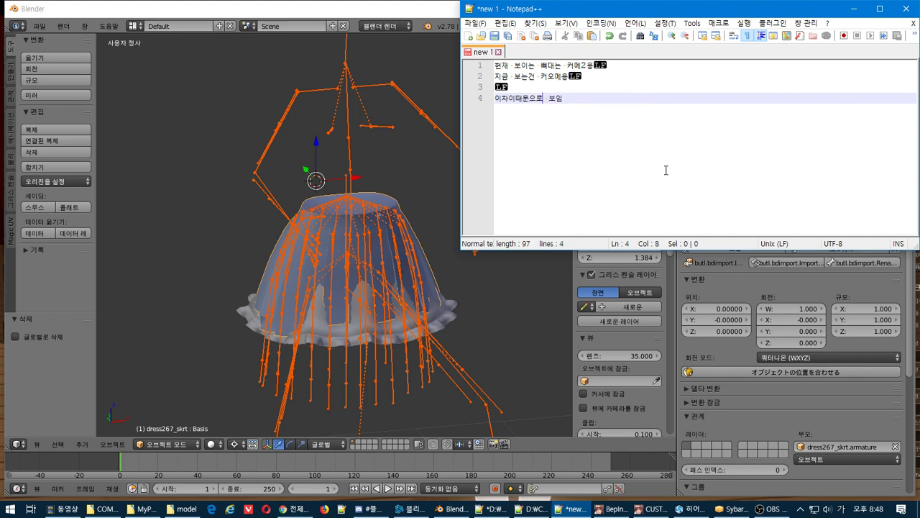
{"action": "key", "text": "Left"}
{"action": "key", "text": "End"}
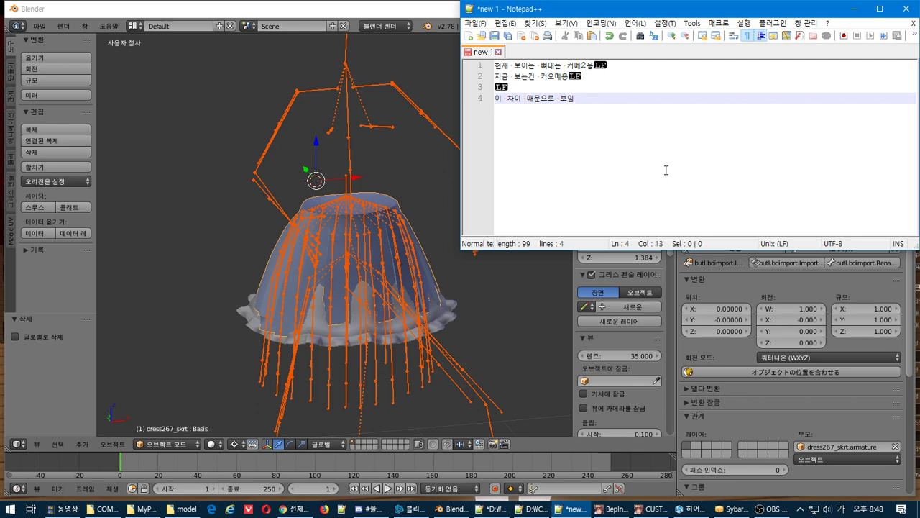
{"action": "key", "text": "Home"}
Leave another blank line and add "그래서 뼈대 바꾸고 웨이트도 바꿀거" to the note.
{"action": "key", "text": "Return"}
{"action": "key", "text": "Return"}
{"action": "type", "text": "그"}
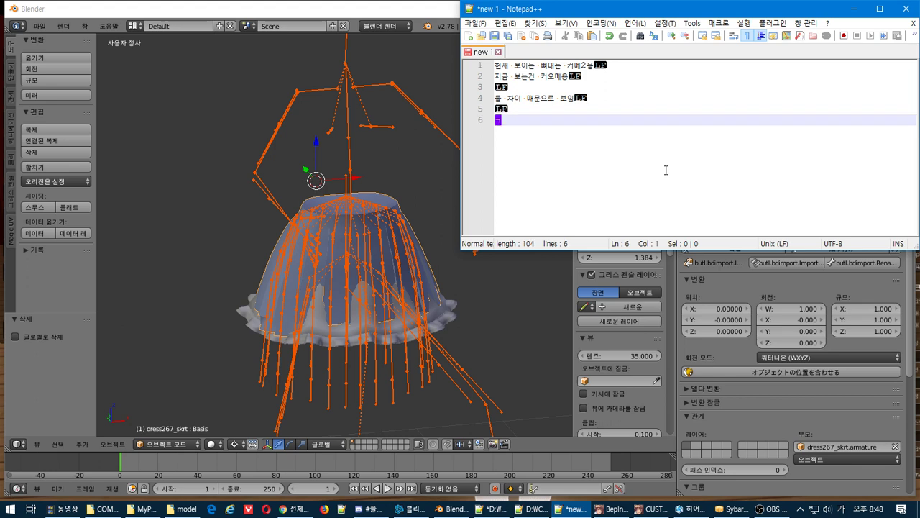
{"action": "type", "text": "래서 뼈대 바꾸고 워"}
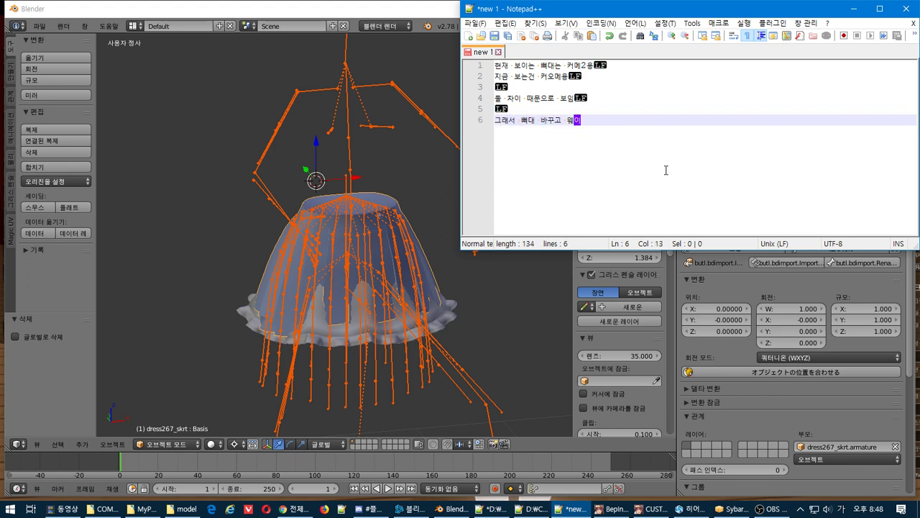
{"action": "type", "text": "이트도 바꿀거"}
Switch to Blender, expand both armatures in the scene hierarchy and parent the 上着完成品 mesh to dress267_skrt.armature.
{"action": "key", "text": "alt+Tab"}
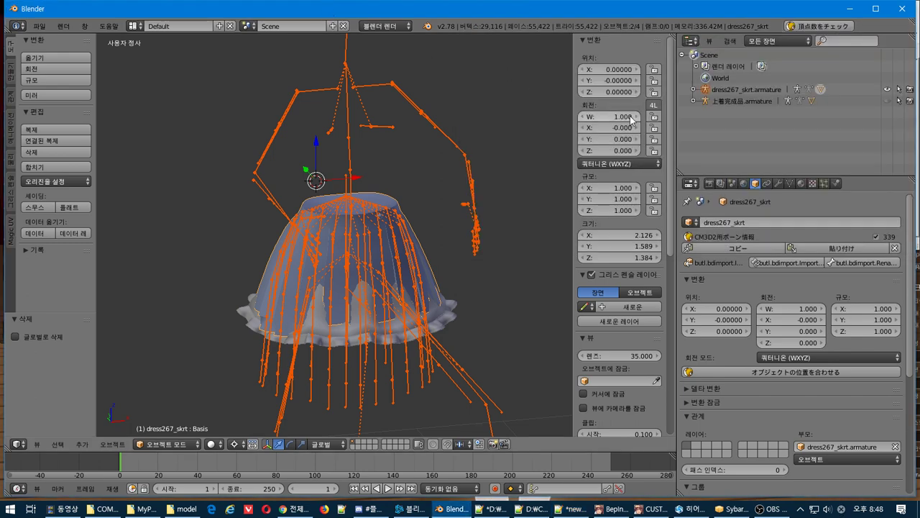
{"action": "left_click", "coordinate": [695, 101]}
{"action": "left_click", "coordinate": [694, 89]}
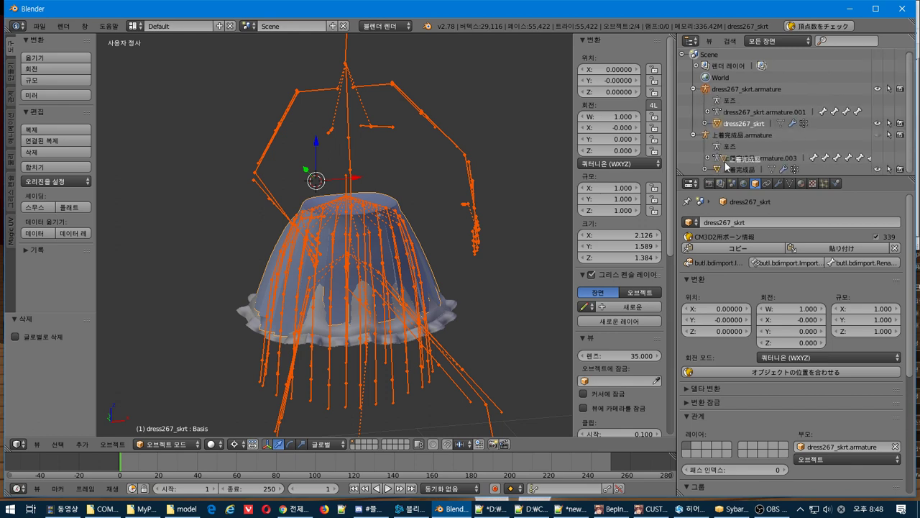
{"action": "left_click", "coordinate": [722, 170]}
{"action": "left_click_drag", "start_coordinate": [719, 170], "coordinate": [710, 89]}
{"action": "left_click", "coordinate": [711, 88]}
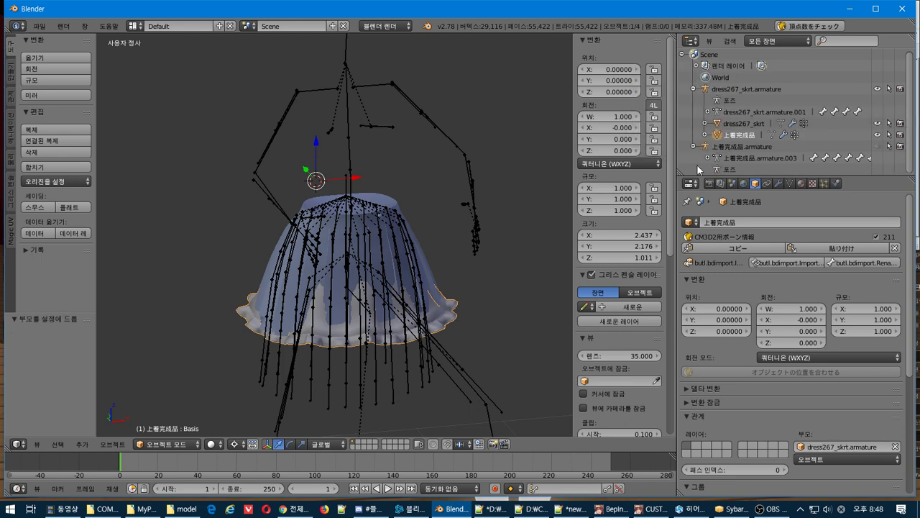
Select the dress267_skrt mesh, switch to Notepad++ and add the line "일단 웨이트 옮기기" to the note.
{"action": "left_click", "coordinate": [724, 125]}
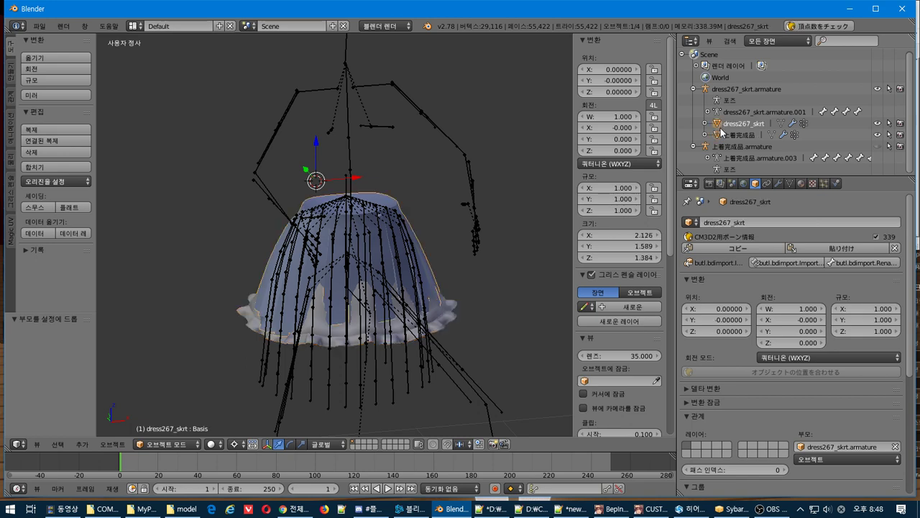
{"action": "key", "text": "alt+Tab"}
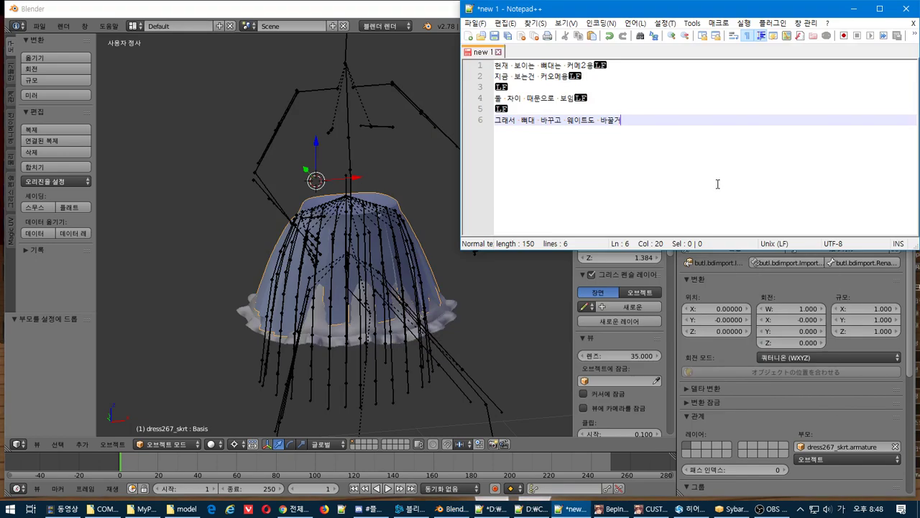
{"action": "key", "text": "Return"}
{"action": "type", "text": "일단 웨이트"}
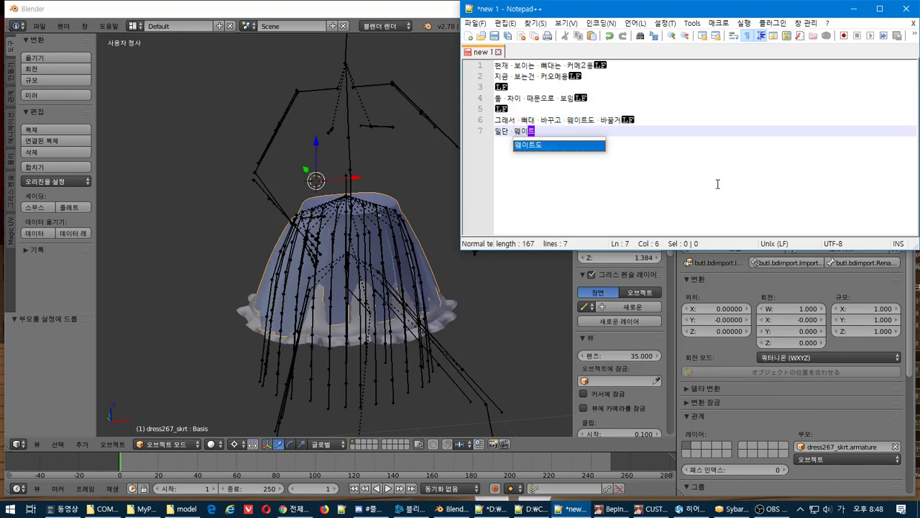
{"action": "type", "text": " ㅇ"}
{"action": "type", "text": "기기"}
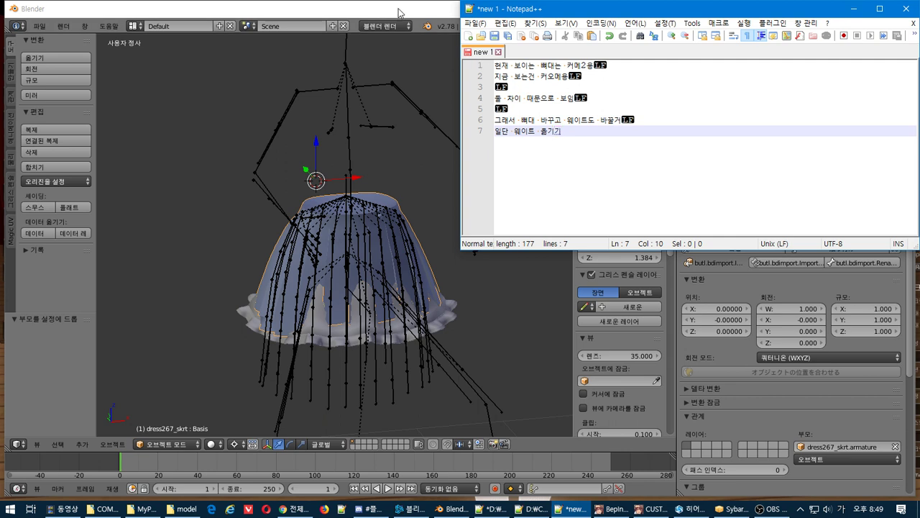
Switch to Blender and run the quick weight transfer from dress267_skrt to the active 上着完成品 mesh, using the nearest vertex as reference.
{"action": "key", "text": "alt+Tab"}
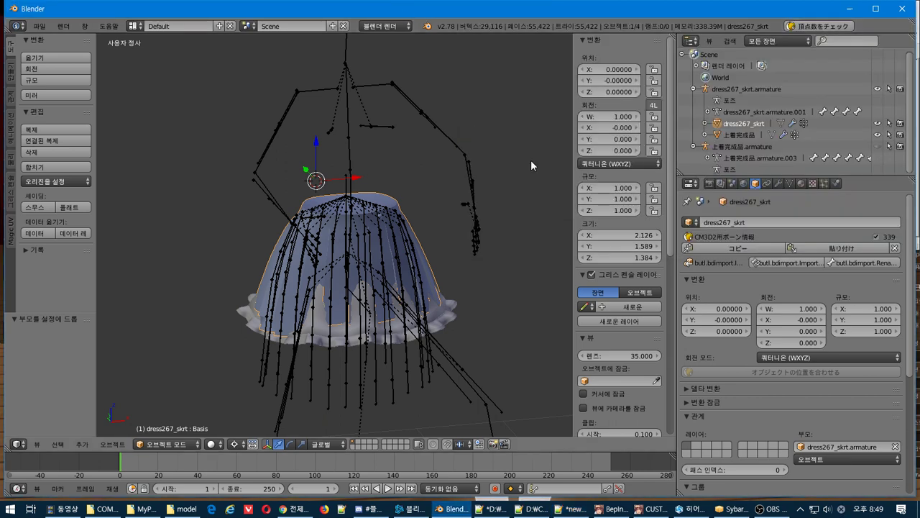
{"action": "left_click", "coordinate": [721, 137]}
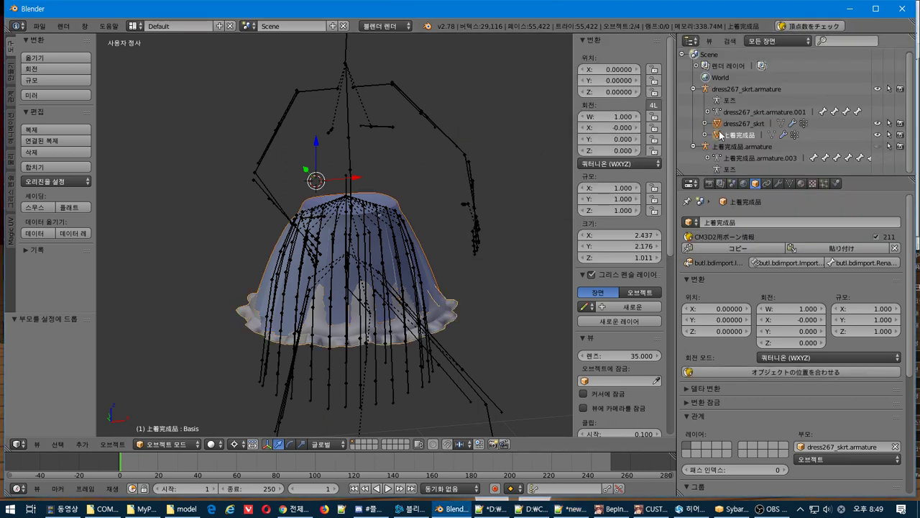
{"action": "key", "text": "super"}
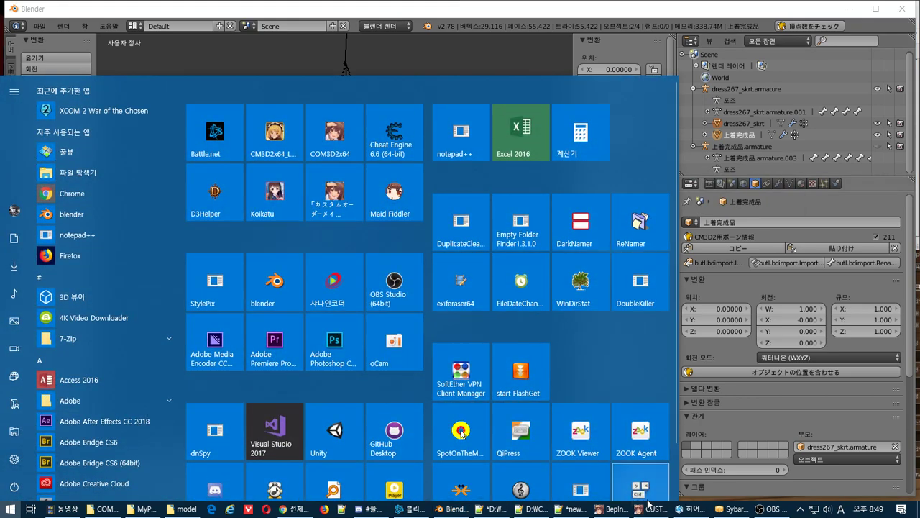
{"action": "key", "text": "Escape"}
{"action": "left_click", "coordinate": [722, 123]}
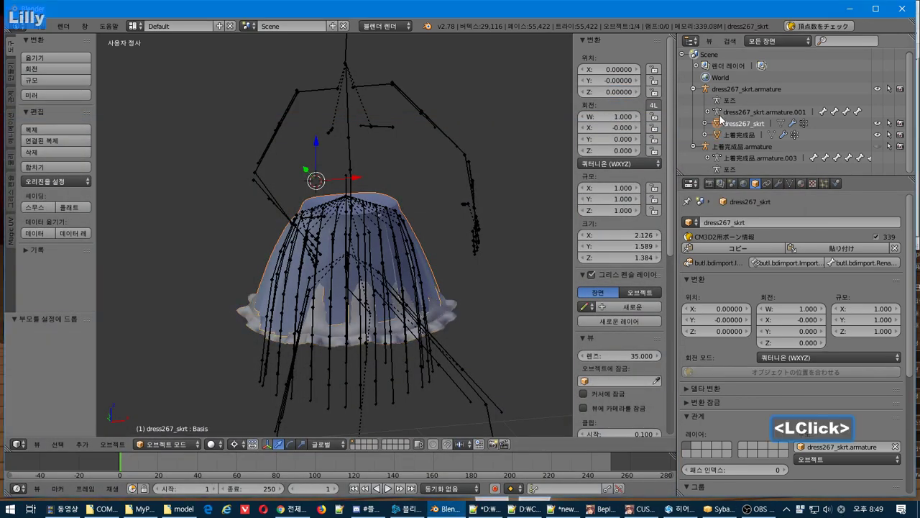
{"action": "left_click", "coordinate": [726, 136], "text": "shift"}
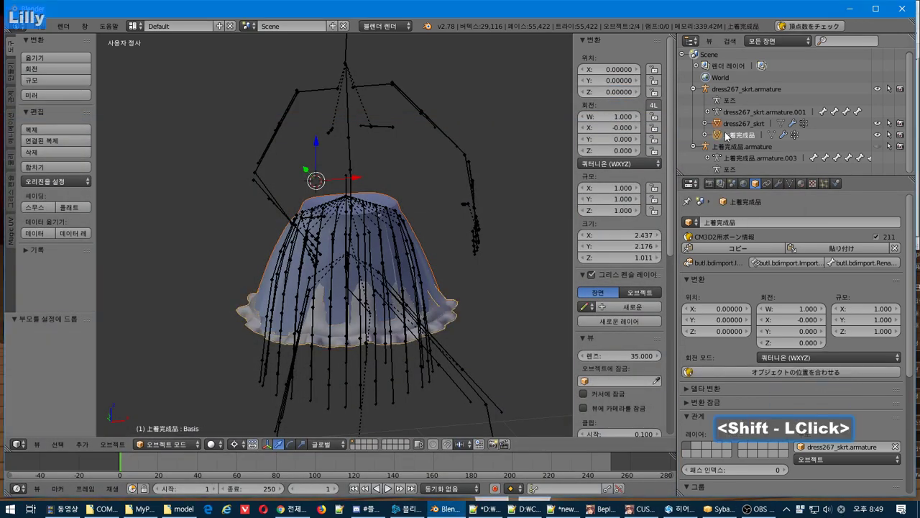
{"action": "left_click", "coordinate": [790, 184]}
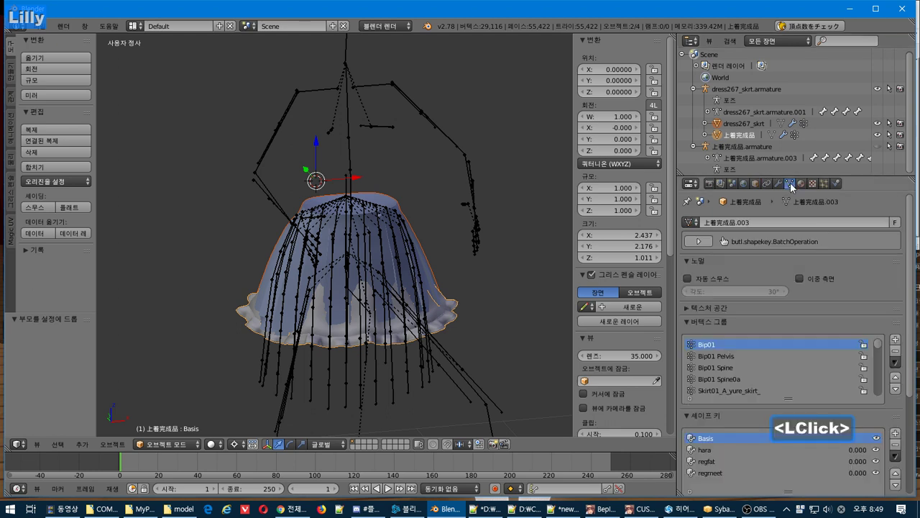
{"action": "left_click", "coordinate": [894, 362]}
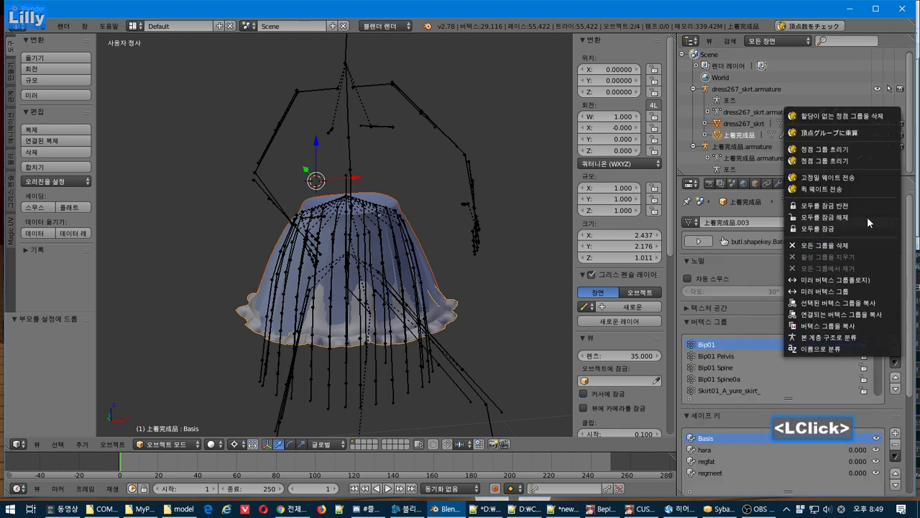
{"action": "left_click", "coordinate": [867, 189]}
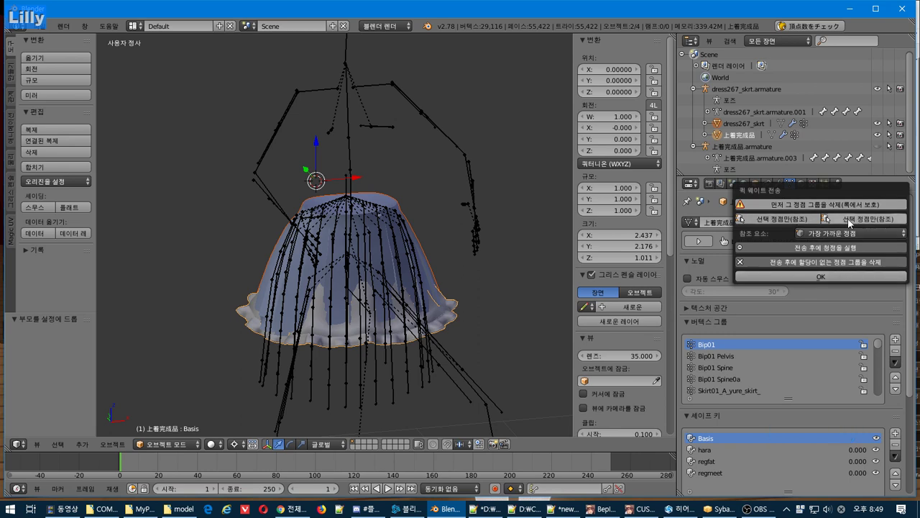
{"action": "left_click", "coordinate": [822, 278]}
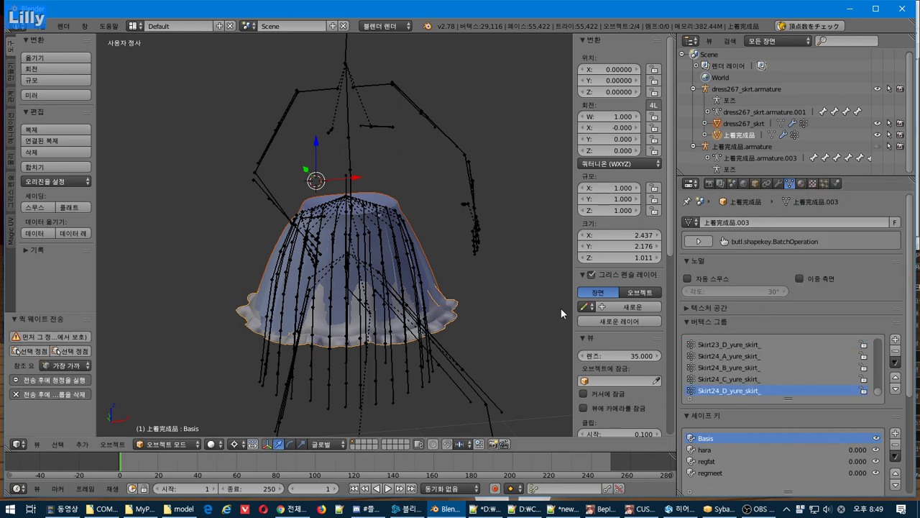
Put only the 上着完成品 mesh into Weight Paint mode and hide the dress267_skrt mesh.
{"action": "scroll", "coordinate": [367, 245], "scroll_direction": "up", "scroll_amount": 1}
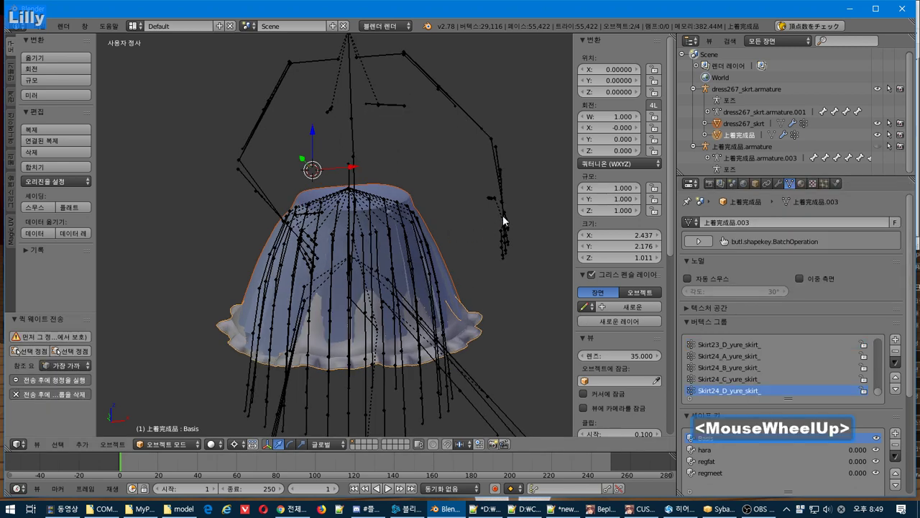
{"action": "right_click", "coordinate": [385, 356]}
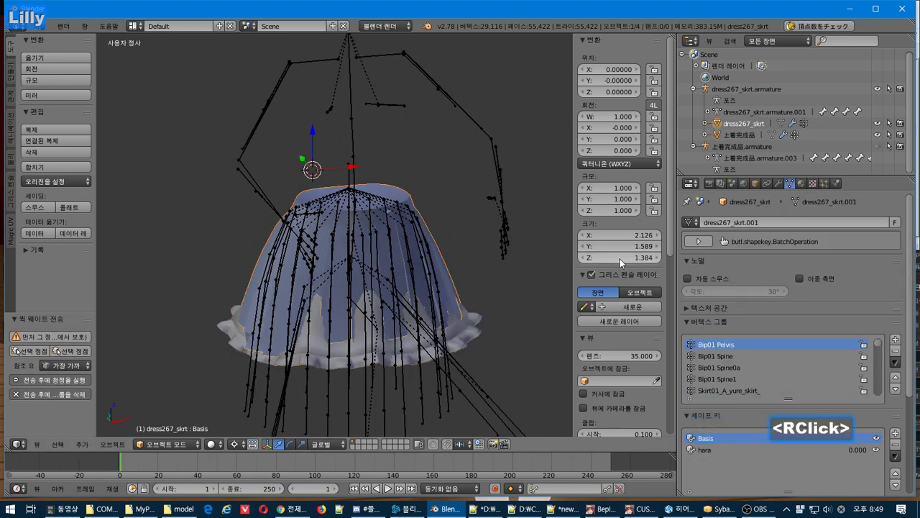
{"action": "left_click", "coordinate": [722, 140]}
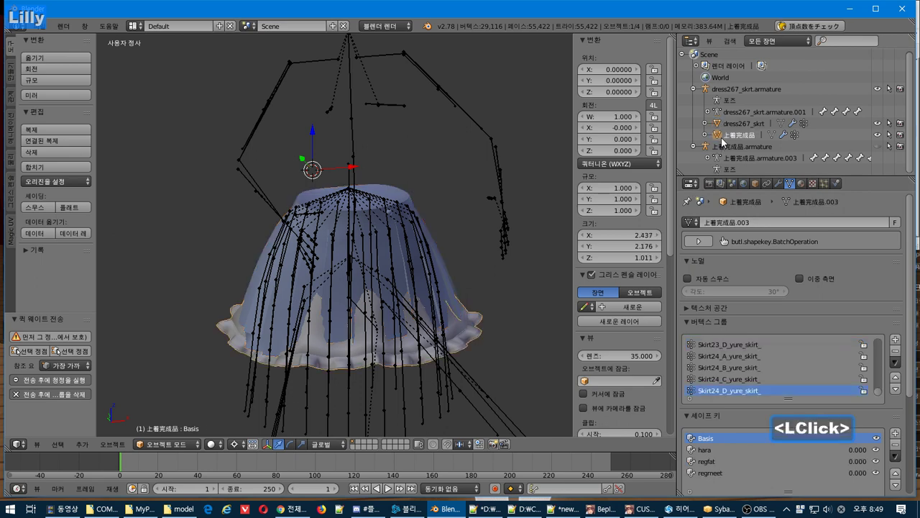
{"action": "left_click", "coordinate": [165, 444]}
{"action": "left_click", "coordinate": [177, 381]}
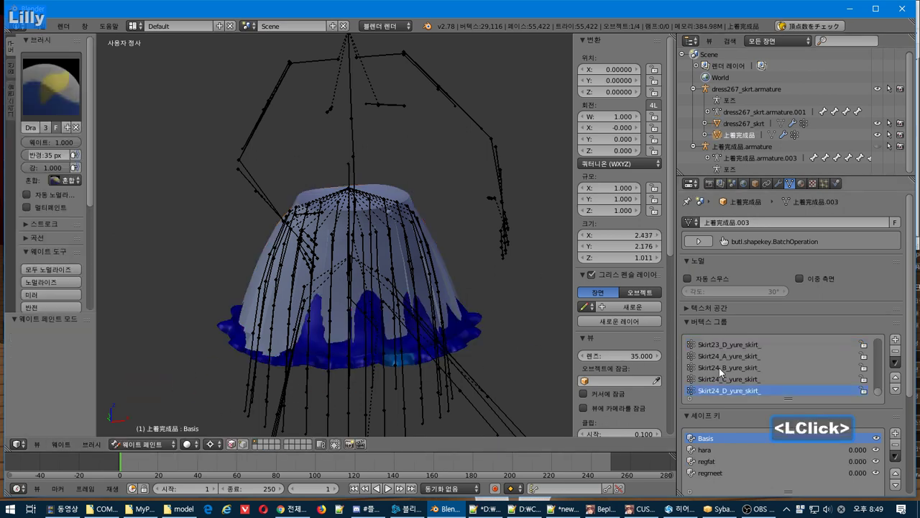
{"action": "left_click", "coordinate": [878, 123]}
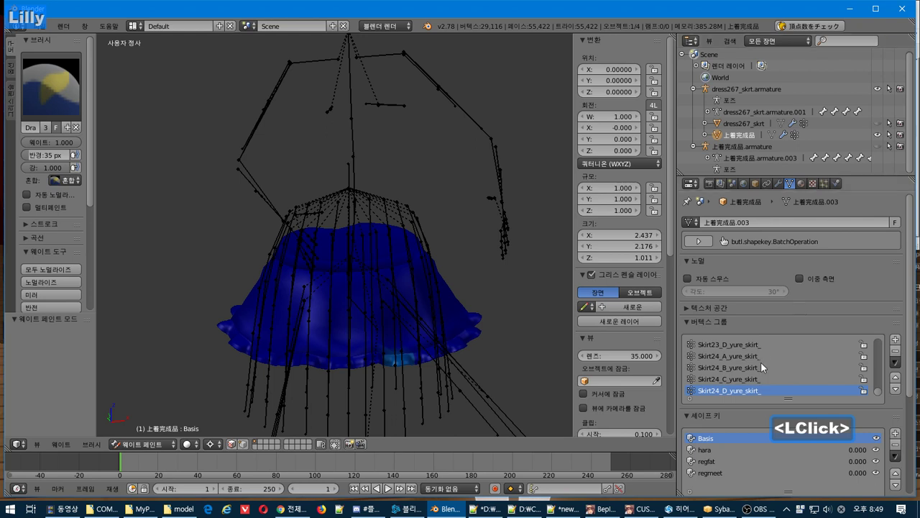
Examine the transferred weights on the skirt group by group, from Skirt24_D_yure_skirt_ back to Bip01.
{"action": "key", "text": "Up"}
{"action": "key", "text": "Up"}
{"action": "key", "text": "Up"}
{"action": "key", "text": "Up"}
{"action": "key", "text": "Up"}
{"action": "key", "text": "Up"}
{"action": "key", "text": "Up"}
{"action": "key", "text": "Up"}
{"action": "key", "text": "Up"}
{"action": "key", "text": "Up"}
{"action": "key", "text": "Up"}
{"action": "key", "text": "Up"}
{"action": "key", "text": "Up"}
{"action": "key", "text": "Up"}
{"action": "key", "text": "Up"}
{"action": "key", "text": "Up"}
{"action": "key", "text": "Up"}
{"action": "key", "text": "Up"}
{"action": "key", "text": "Up"}
{"action": "key", "text": "Up"}
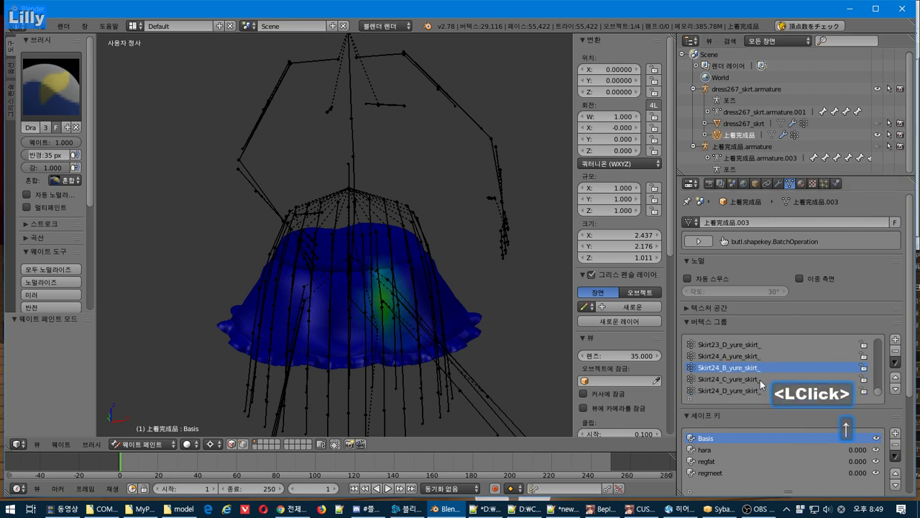
{"action": "key", "text": "Up"}
{"action": "key", "text": "Up"}
{"action": "key", "text": "Up"}
{"action": "key", "text": "Up"}
{"action": "key", "text": "Up"}
{"action": "key", "text": "Up"}
{"action": "key", "text": "Up"}
{"action": "key", "text": "Up"}
{"action": "key", "text": "Up"}
{"action": "key", "text": "Up"}
{"action": "key", "text": "Up"}
{"action": "key", "text": "Up"}
{"action": "key", "text": "Up"}
{"action": "key", "text": "Up"}
{"action": "key", "text": "Up"}
{"action": "key", "text": "Up"}
{"action": "key", "text": "Up"}
{"action": "key", "text": "Up"}
{"action": "key", "text": "Up"}
{"action": "key", "text": "Up"}
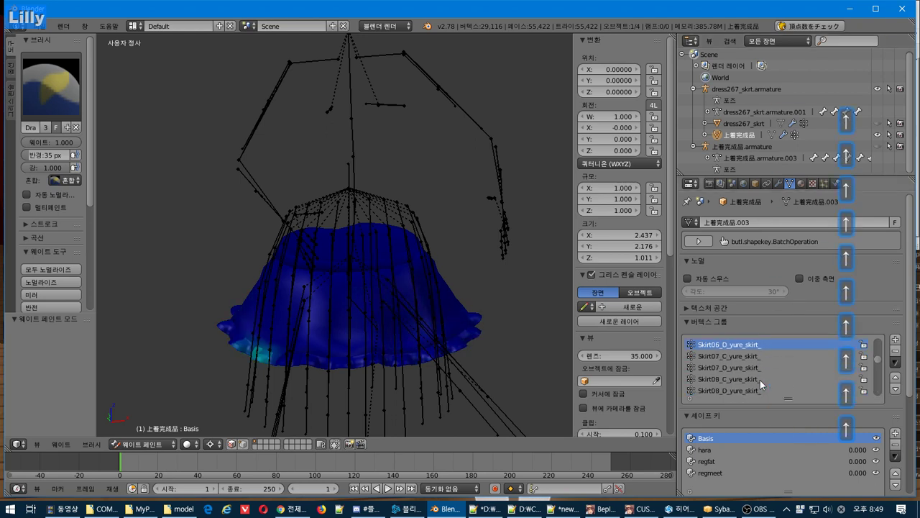
{"action": "key", "text": "Up"}
{"action": "key", "text": "Up"}
{"action": "key", "text": "Up"}
{"action": "key", "text": "Up"}
{"action": "key", "text": "Up"}
{"action": "key", "text": "Up"}
{"action": "key", "text": "Up"}
{"action": "key", "text": "Up"}
{"action": "key", "text": "Up"}
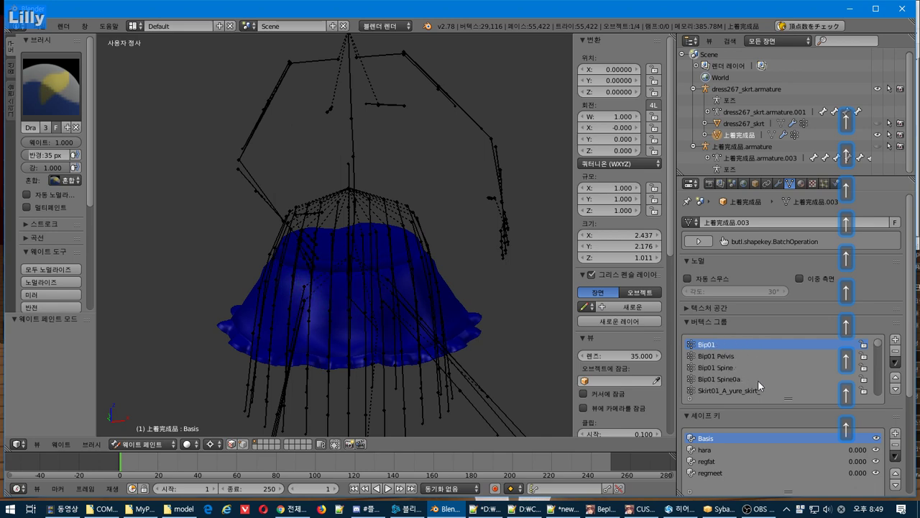
{"action": "scroll", "coordinate": [762, 373], "scroll_direction": "down", "scroll_amount": 6}
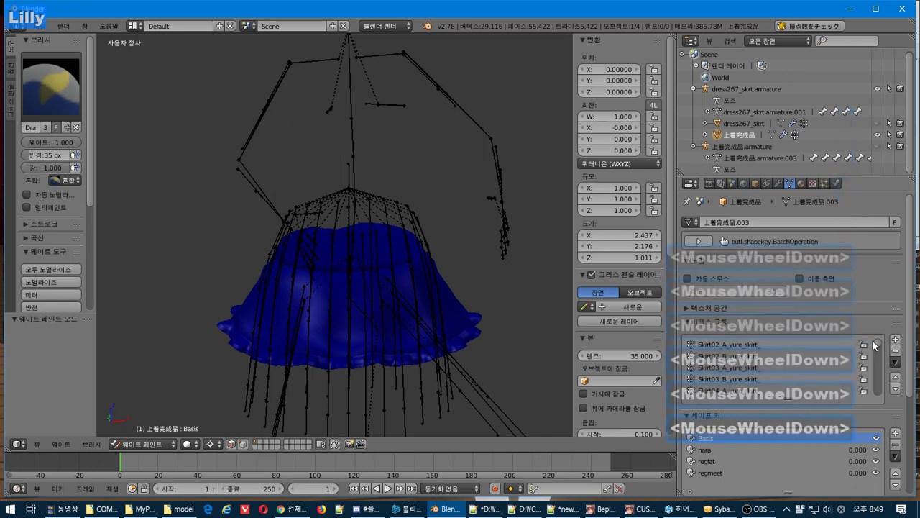
Switch to Notepad++ and add the line "그리고 뼈정보 옮기기" to the note.
{"action": "key", "text": "alt+Tab"}
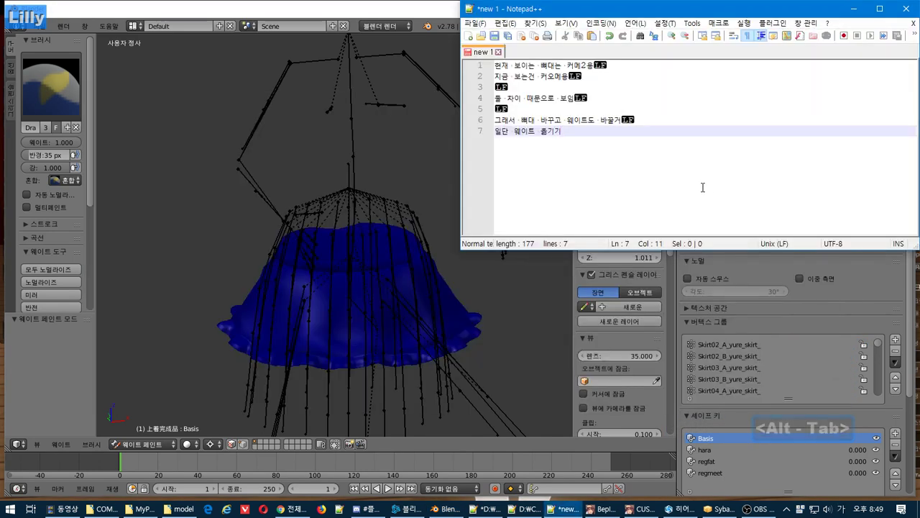
{"action": "key", "text": "Return"}
{"action": "type", "text": "그리고 ㅃ"}
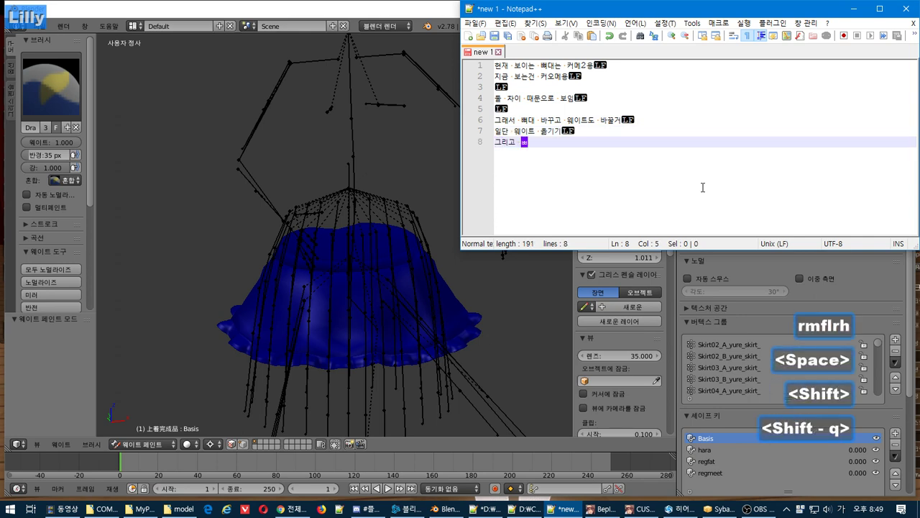
{"action": "type", "text": "ㅕ정보 옮긱"}
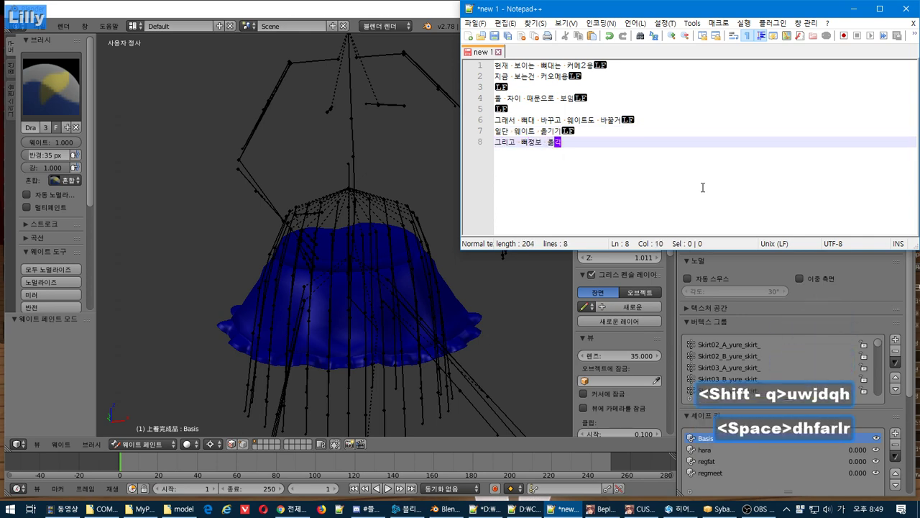
{"action": "type", "text": "ㅣ"}
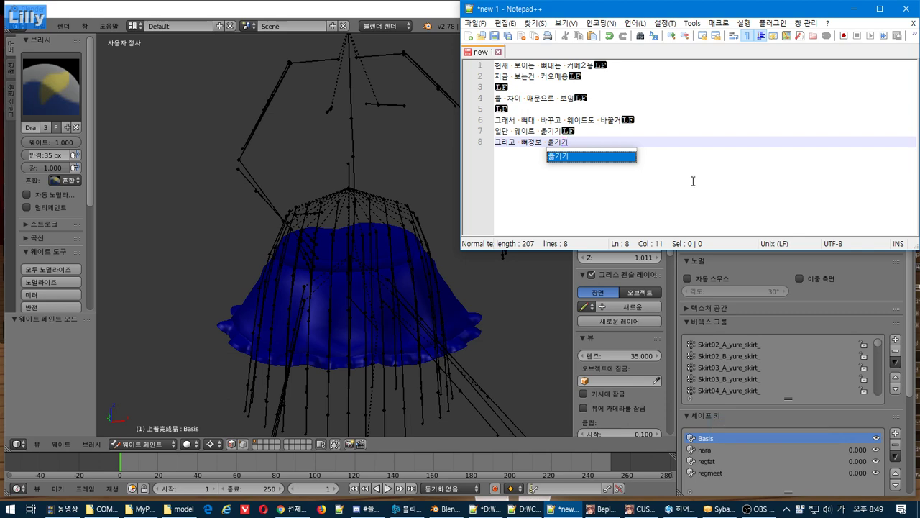
{"action": "left_click", "coordinate": [713, 168]}
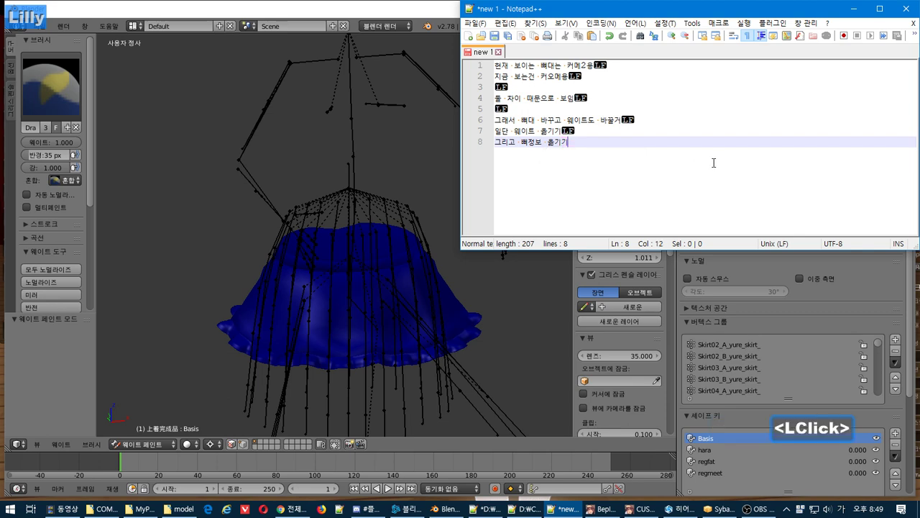
Add the line "참고로 커오메용 모델은 뼈정보를 따로 입력해주지 않으면 제대로 저장 안됨" to the note.
{"action": "key", "text": "Return"}
{"action": "type", "text": "ㅊㅏㅁㄱㅗㄹㅗ "}
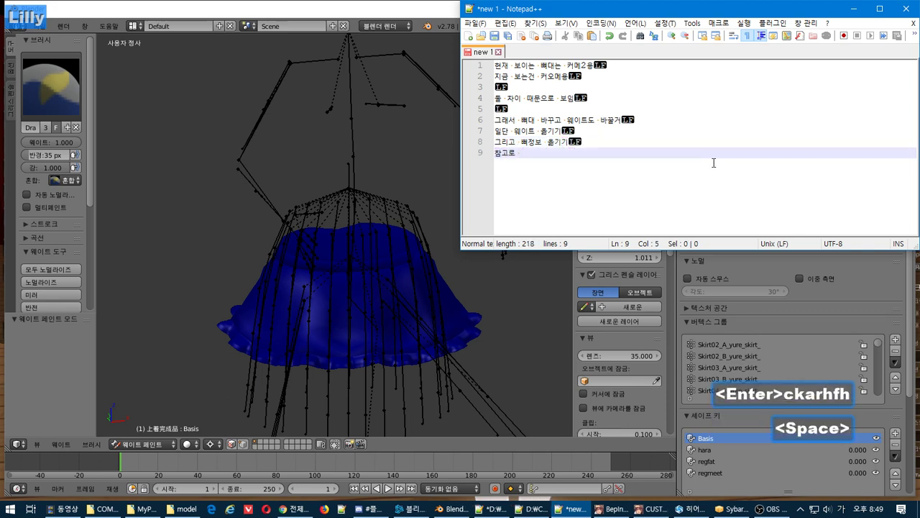
{"action": "type", "text": "커오메용 "}
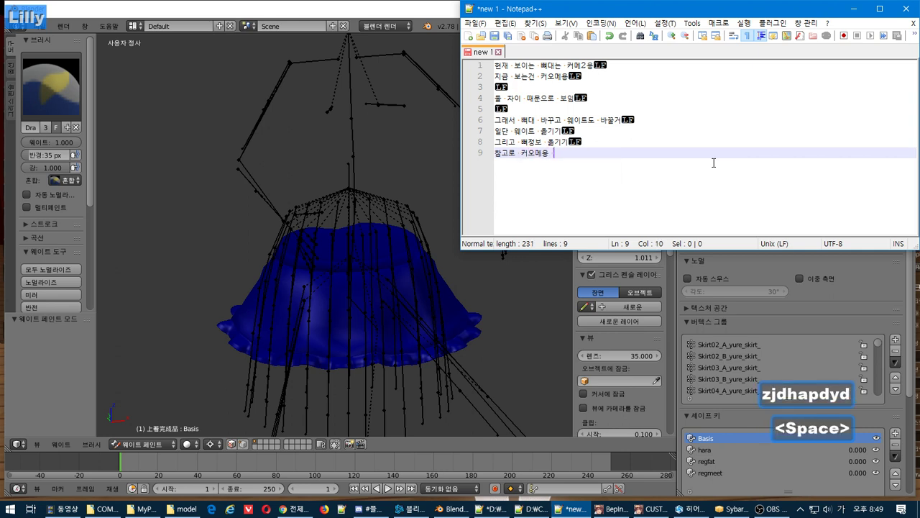
{"action": "type", "text": "ㅁㅗㄷㅔㄹㅇㅡㄴ "}
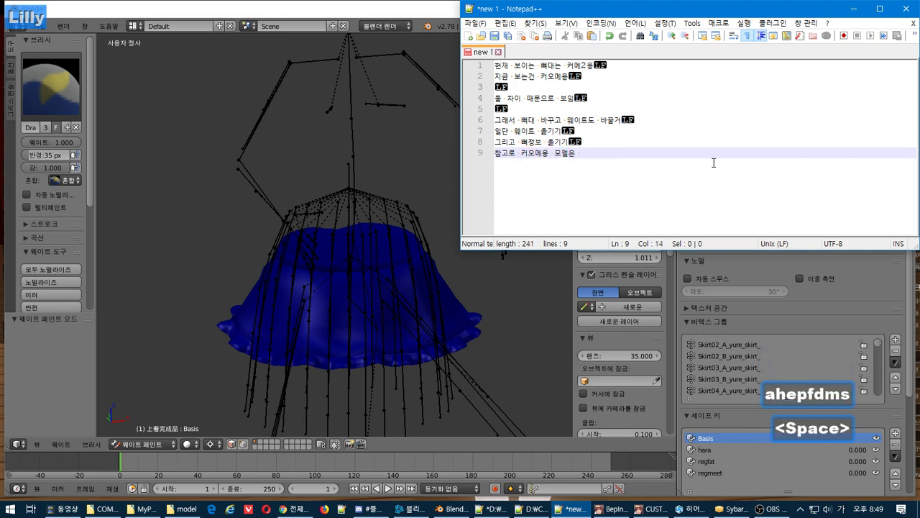
{"action": "type", "text": "뼈정보를 "}
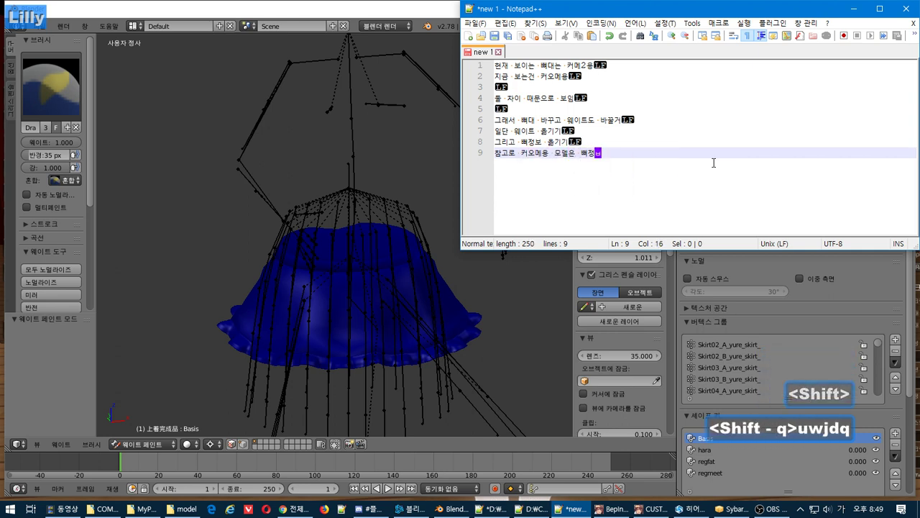
{"action": "type", "text": "따로 "}
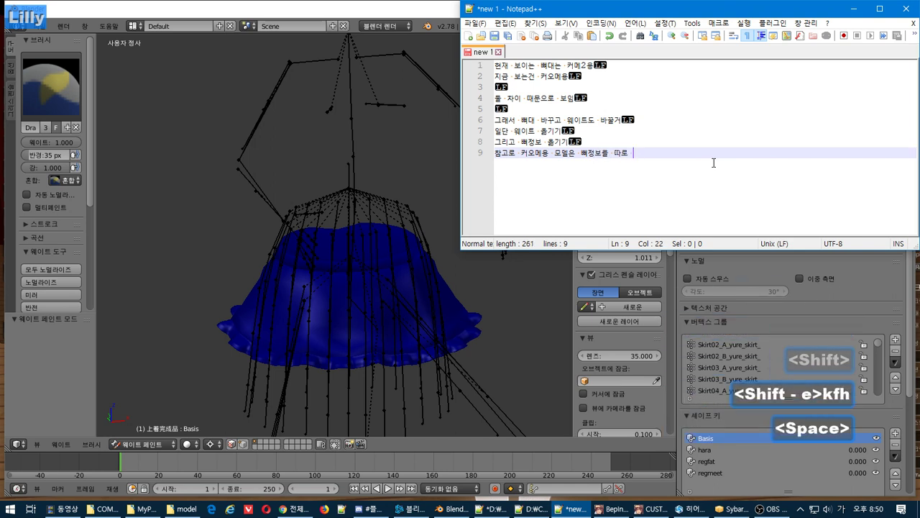
{"action": "type", "text": "입력"}
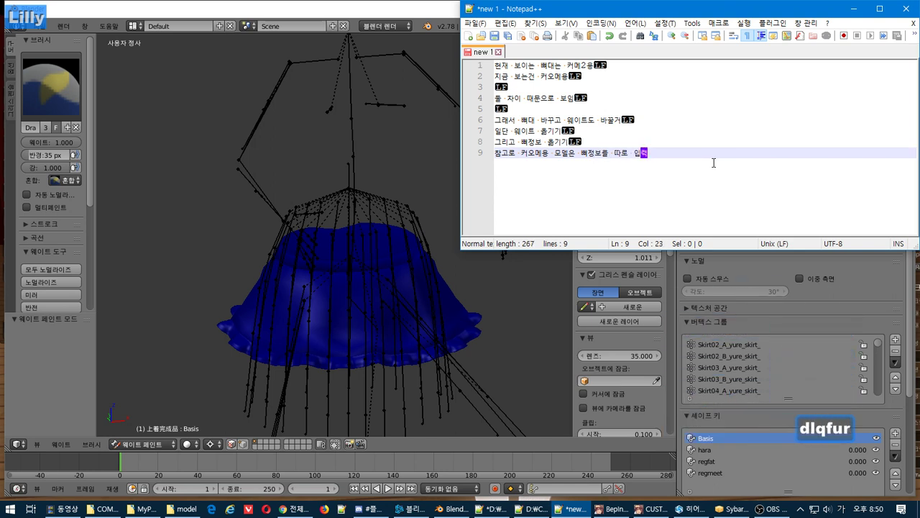
{"action": "type", "text": "해주지 않으면 "}
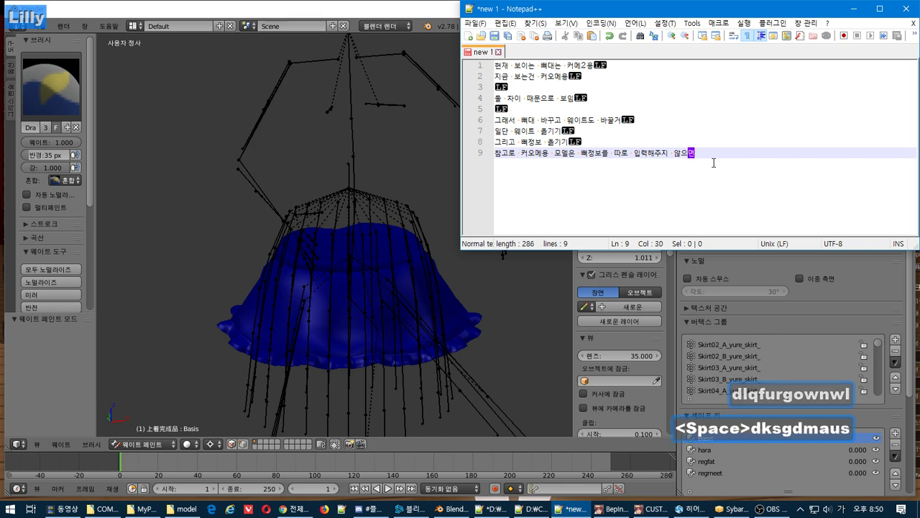
{"action": "type", "text": "제"}
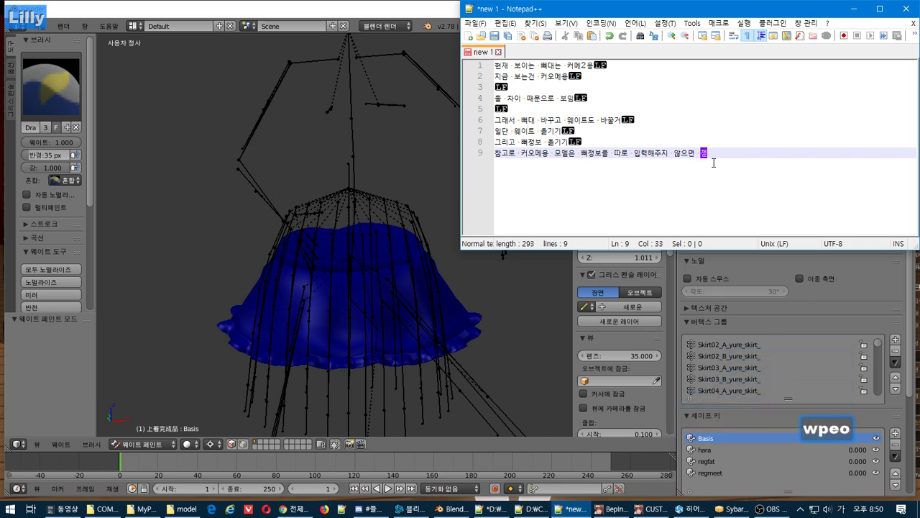
{"action": "type", "text": "대로 저장 안됨"}
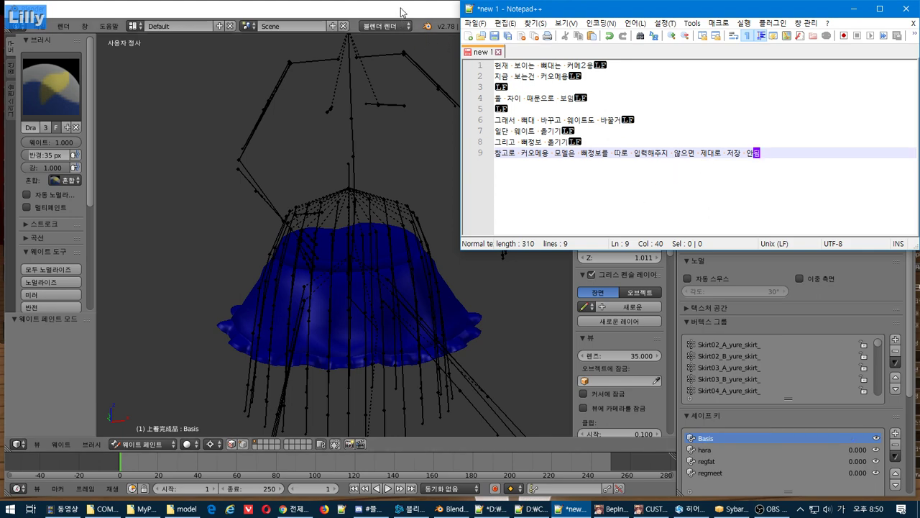
Switch to Blender and copy the bone information from dress267_skrt.armature into the 上着完成品 mesh's object properties.
{"action": "left_click", "coordinate": [454, 57]}
{"action": "left_click", "coordinate": [705, 89]}
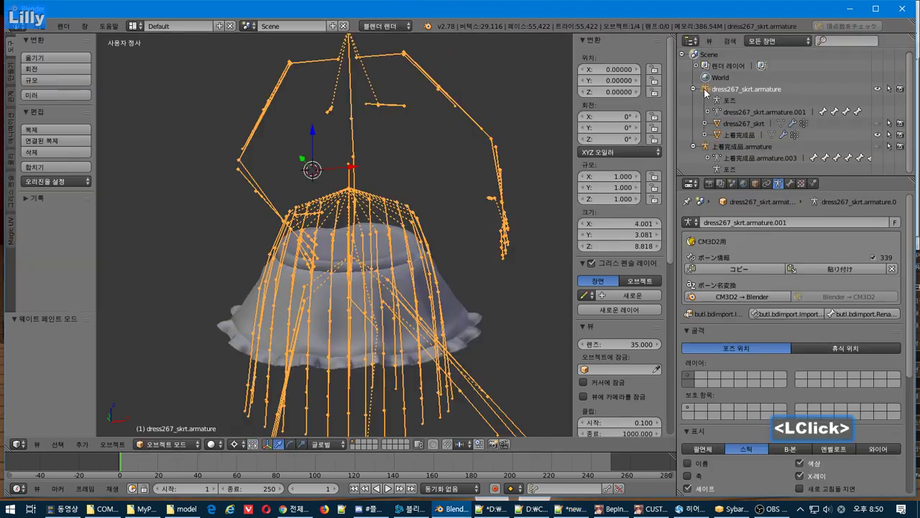
{"action": "left_click", "coordinate": [755, 268]}
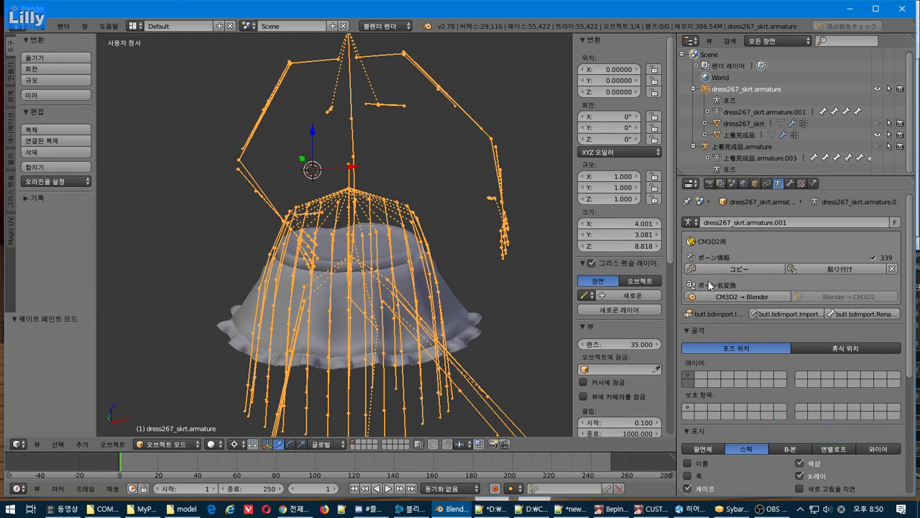
{"action": "left_click", "coordinate": [734, 269]}
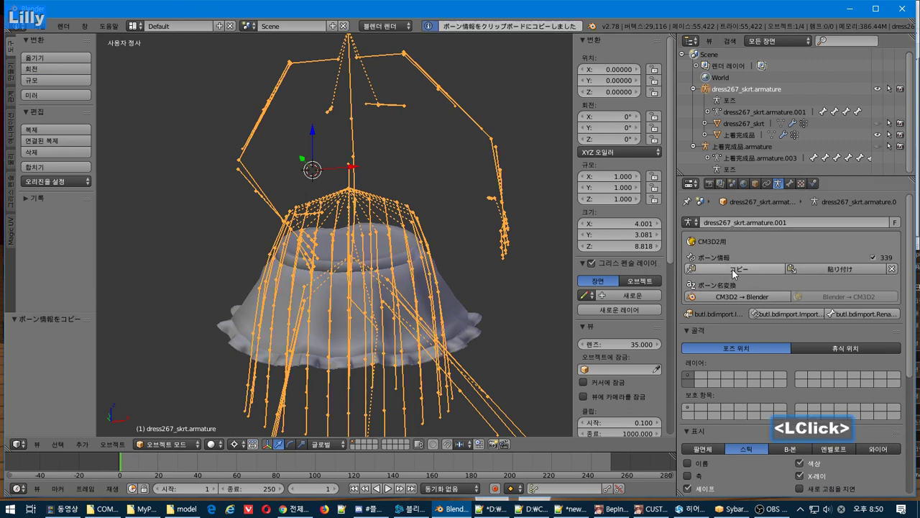
{"action": "left_click", "coordinate": [741, 135]}
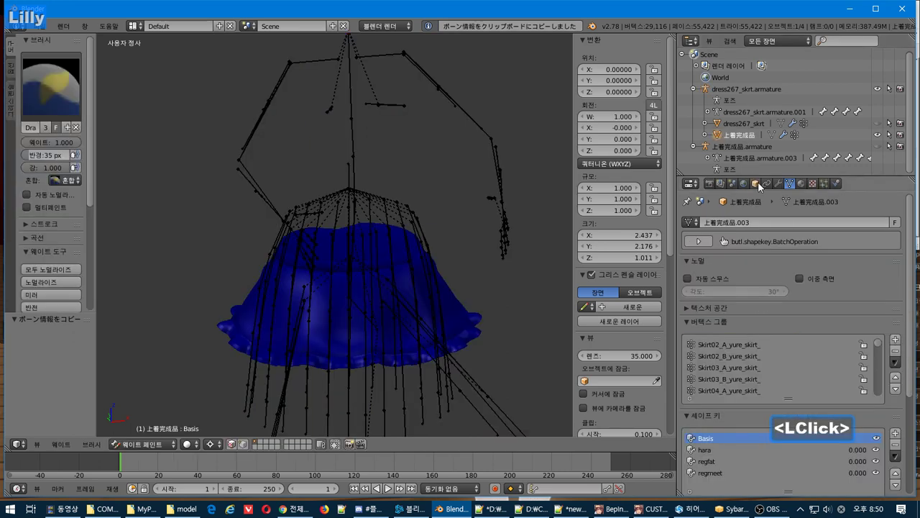
{"action": "left_click", "coordinate": [756, 183]}
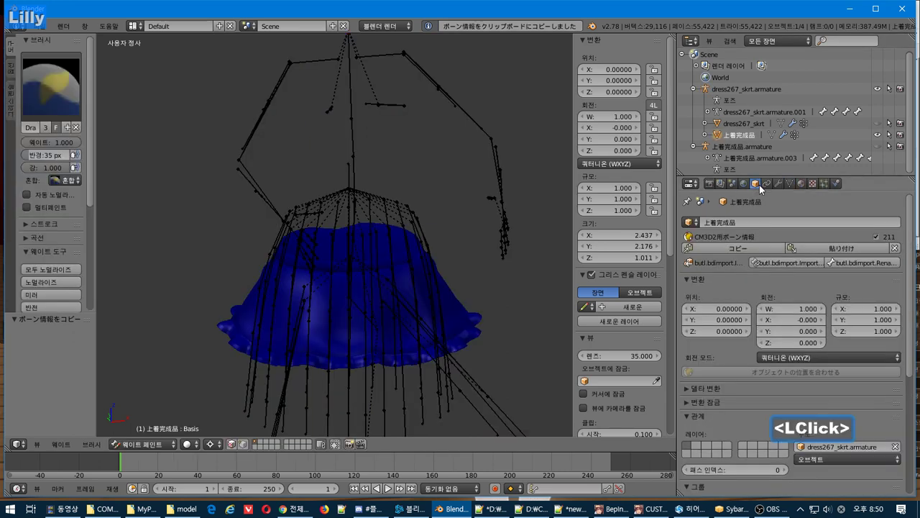
{"action": "left_click", "coordinate": [823, 249]}
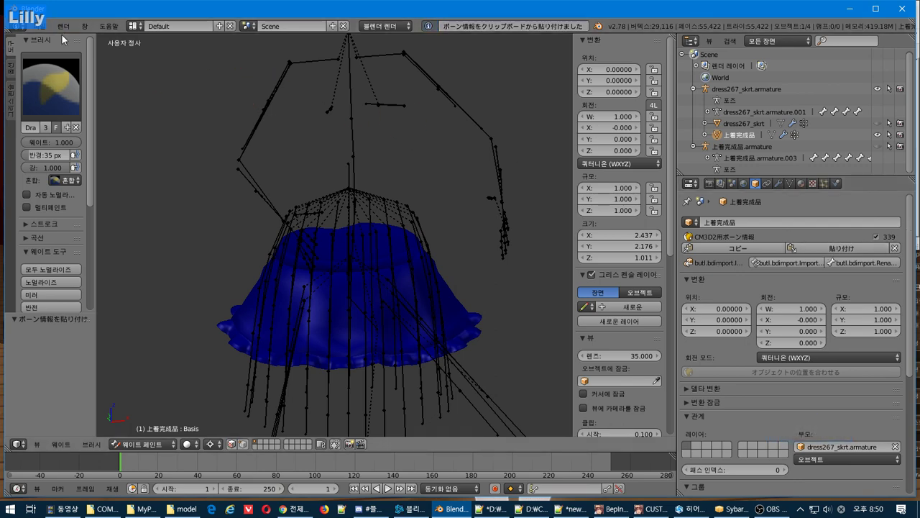
Export the 上着完成品 mesh as a CM3D2 model, overwriting w_momimomi_skt.model.
{"action": "key", "text": "alt+Tab"}
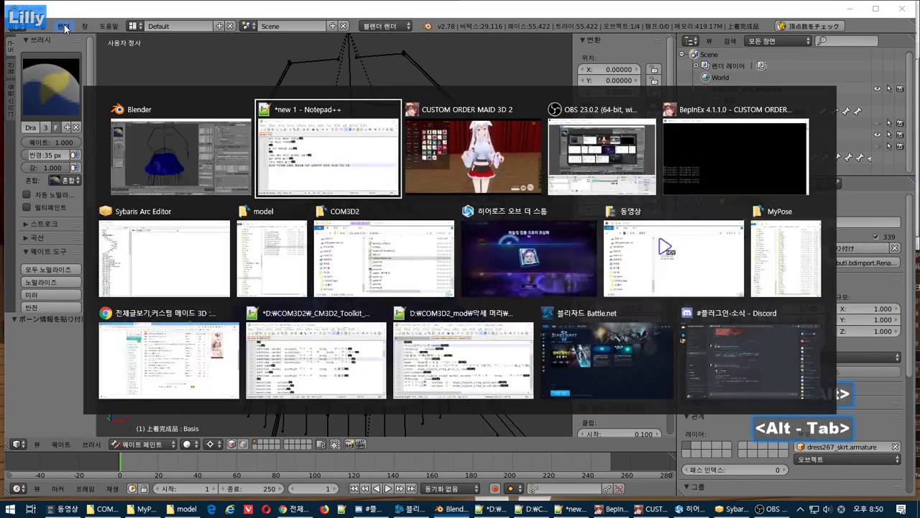
{"action": "left_click", "coordinate": [64, 27], "text": "alt"}
{"action": "left_click", "coordinate": [52, 29]}
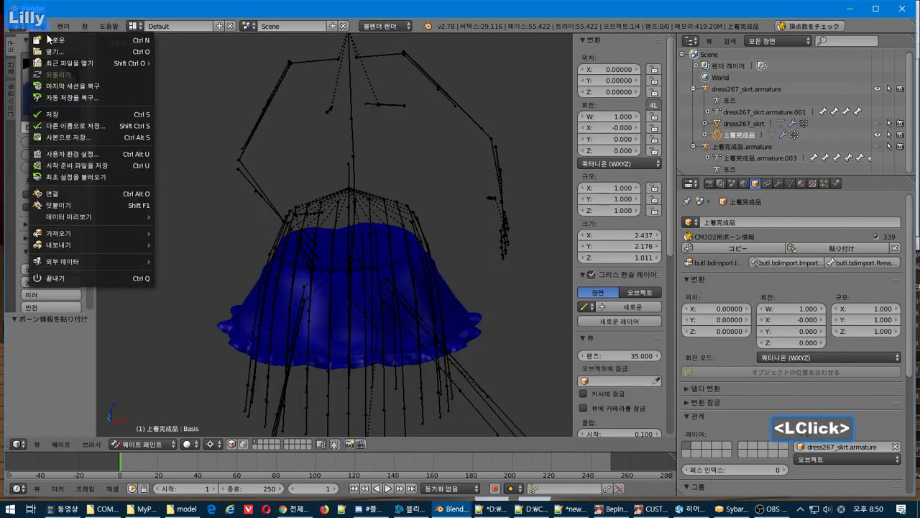
{"action": "mouse_move", "coordinate": [97, 245]}
{"action": "left_click", "coordinate": [201, 349]}
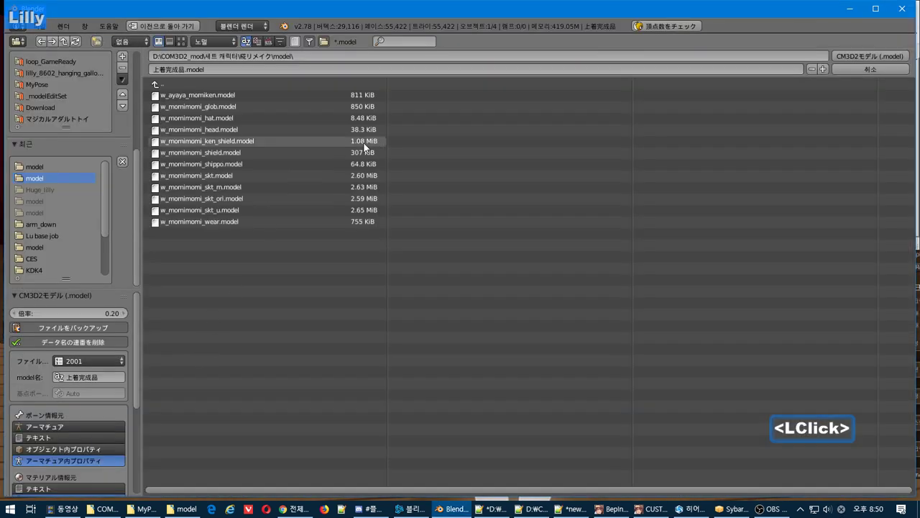
{"action": "left_click", "coordinate": [264, 176]}
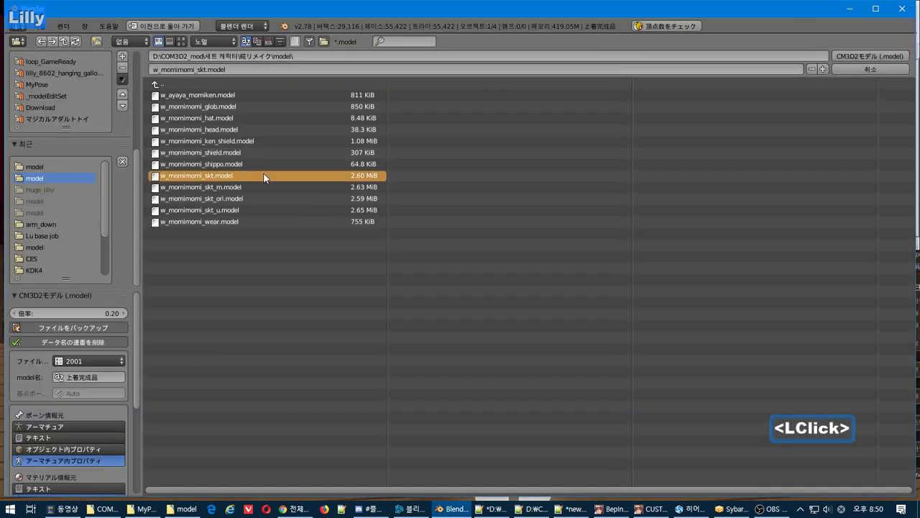
{"action": "left_click", "coordinate": [849, 55]}
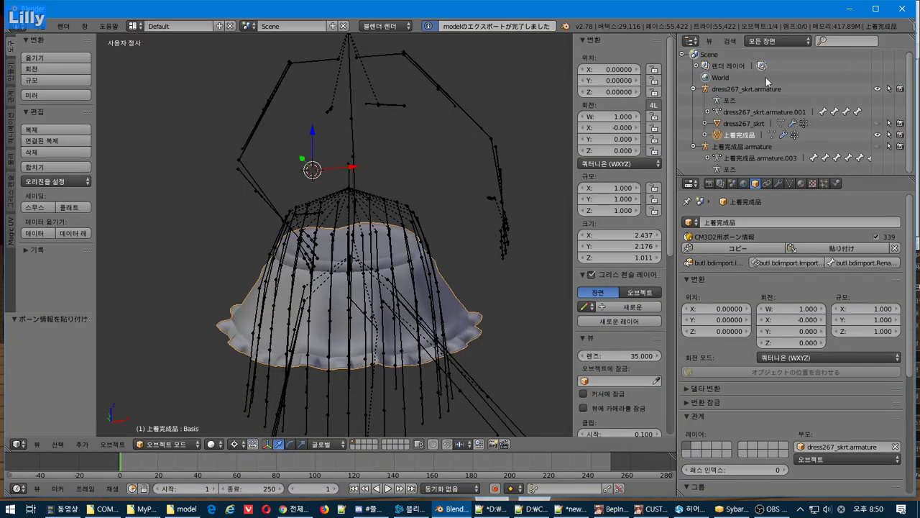
Import the saved w_momimomi_skt.model from the 椛リメイク model folder as a CM3D2 model.
{"action": "left_click", "coordinate": [50, 25]}
{"action": "mouse_move", "coordinate": [127, 233]}
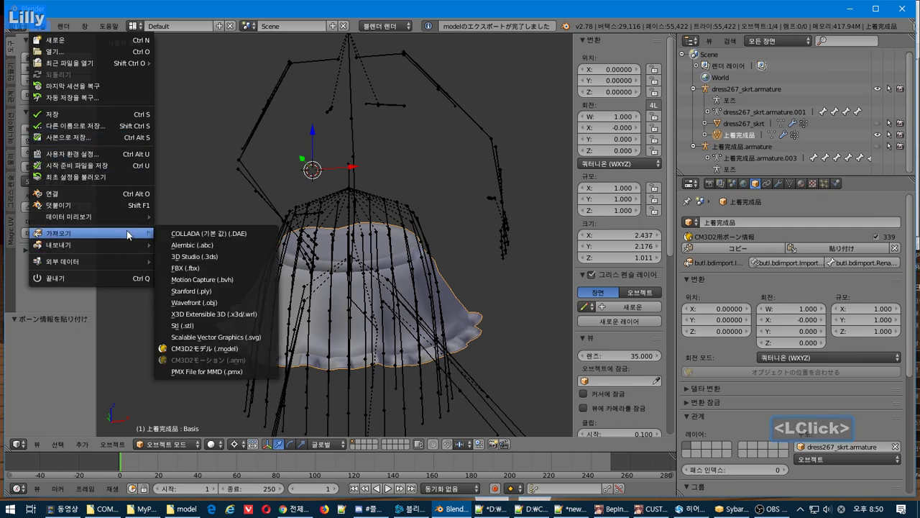
{"action": "left_click", "coordinate": [205, 348]}
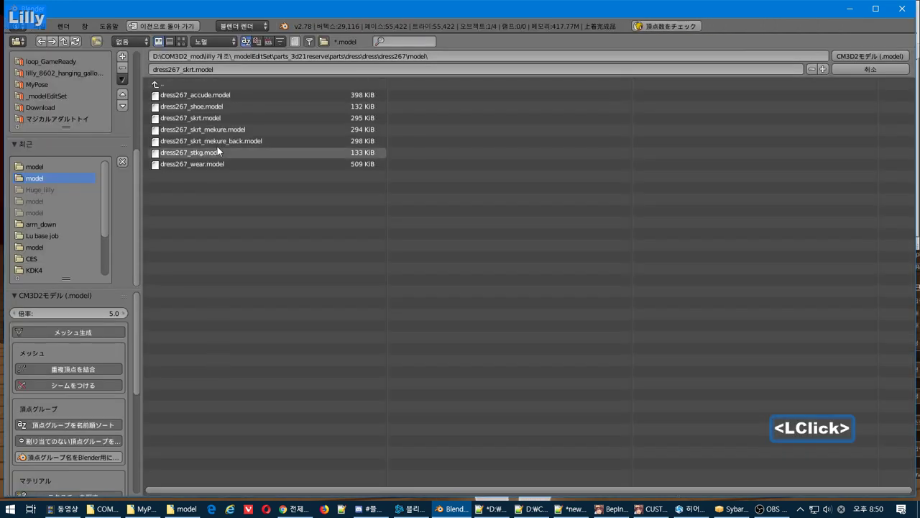
{"action": "left_click", "coordinate": [43, 167]}
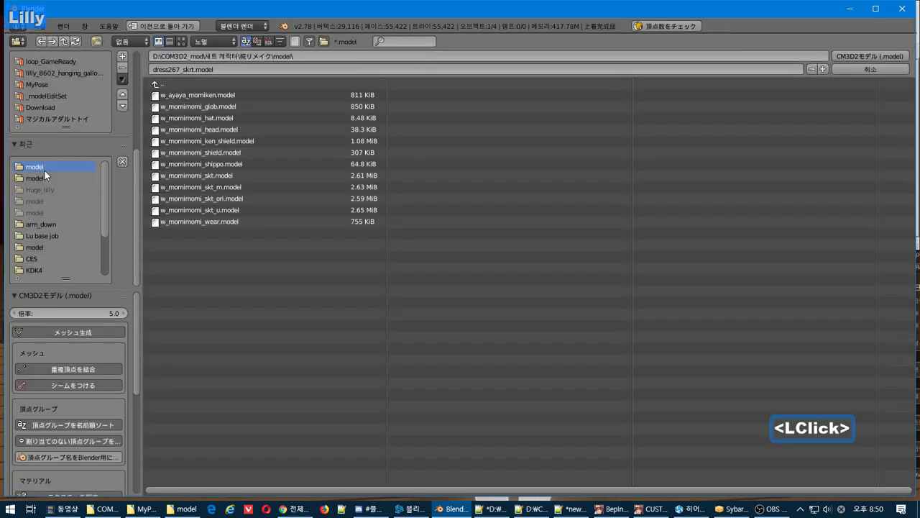
{"action": "left_click", "coordinate": [206, 175]}
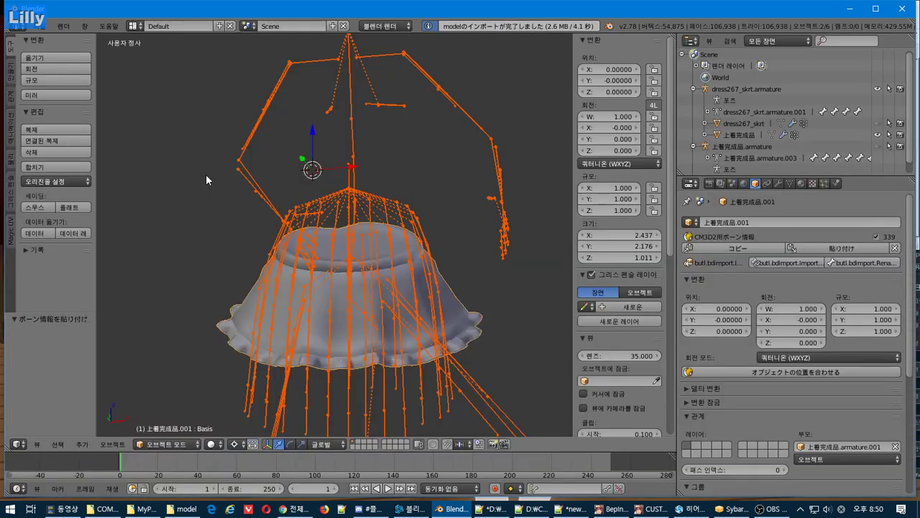
Move the imported skirt and its armature beside the original, by about -2.265 in X, 0.705 in Y and 0.228 in Z.
{"action": "scroll", "coordinate": [242, 221], "scroll_direction": "down", "scroll_amount": 3}
{"action": "key", "text": "g"}
{"action": "left_click", "coordinate": [121, 231]}
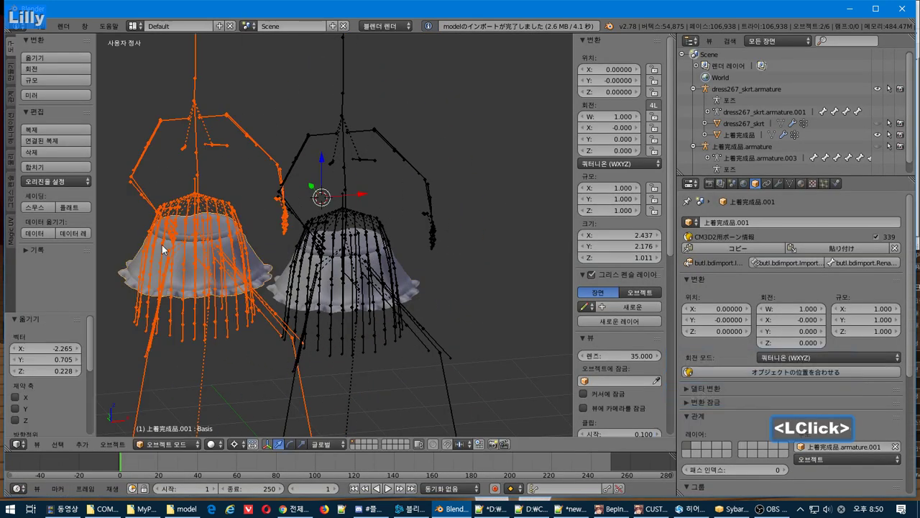
{"action": "scroll", "coordinate": [174, 253], "scroll_direction": "up", "scroll_amount": 2}
{"action": "middle_click_drag", "start_coordinate": [179, 260], "coordinate": [348, 315], "text": "shift"}
Switch to Notepad++ and add the line "이렇게 제대로 저장됨" to the note.
{"action": "key", "text": "alt+Tab"}
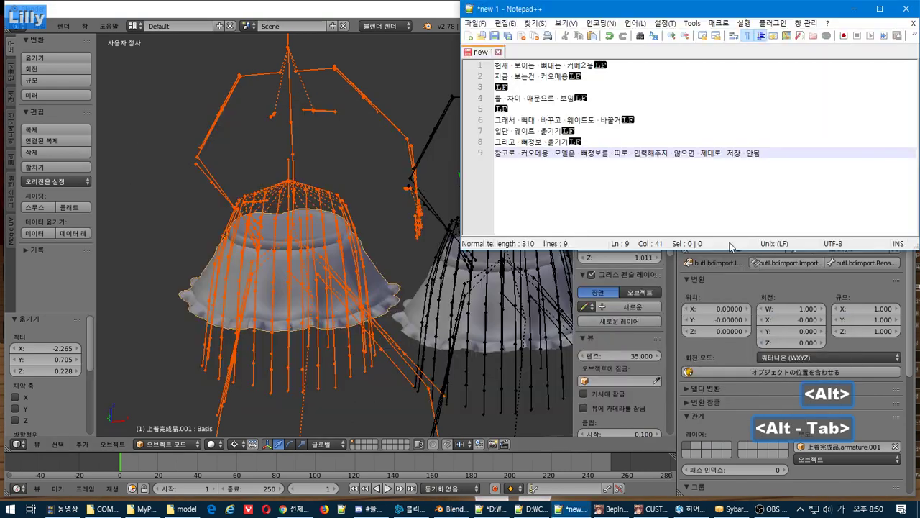
{"action": "key", "text": "Return"}
{"action": "type", "text": "이렇"}
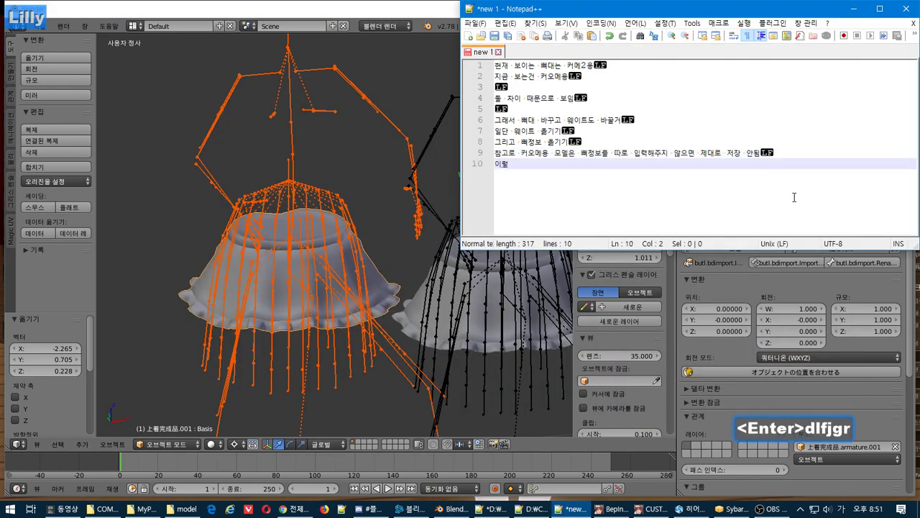
{"action": "type", "text": "게 ㅈ대로 저장됨"}
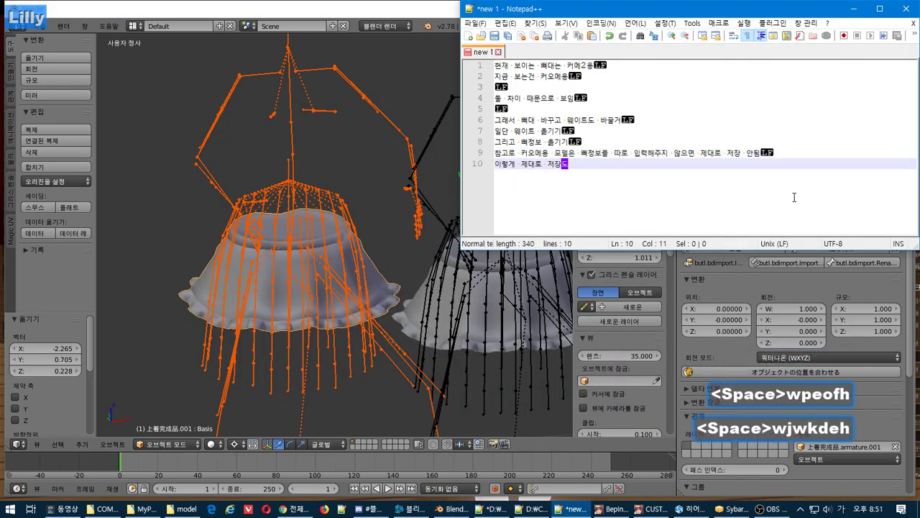
Switch to CUSTOM ORDER MAID 3D 2, swap to the white trousers, re-equip the red maple-leaf skirt and inspect it from several angles.
{"action": "key", "text": "alt+Tab"}
{"action": "key", "text": "alt+Tab"}
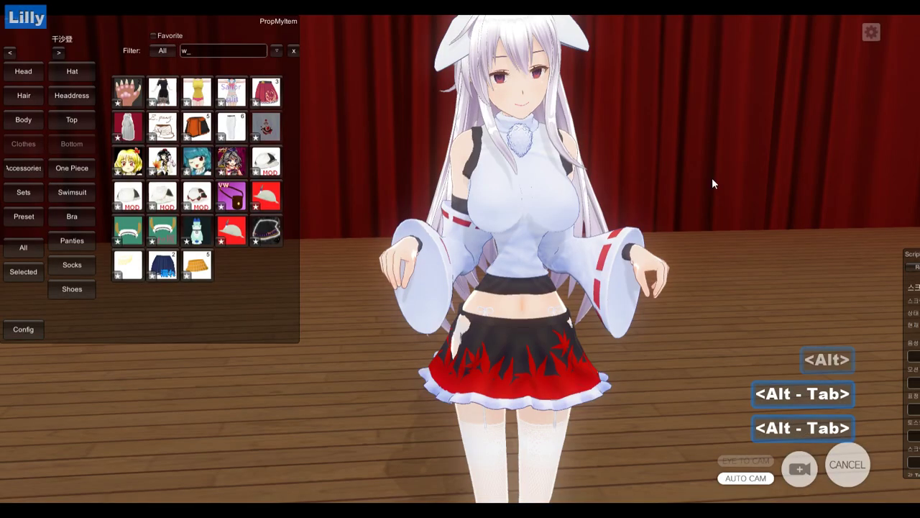
{"action": "left_click", "coordinate": [233, 131]}
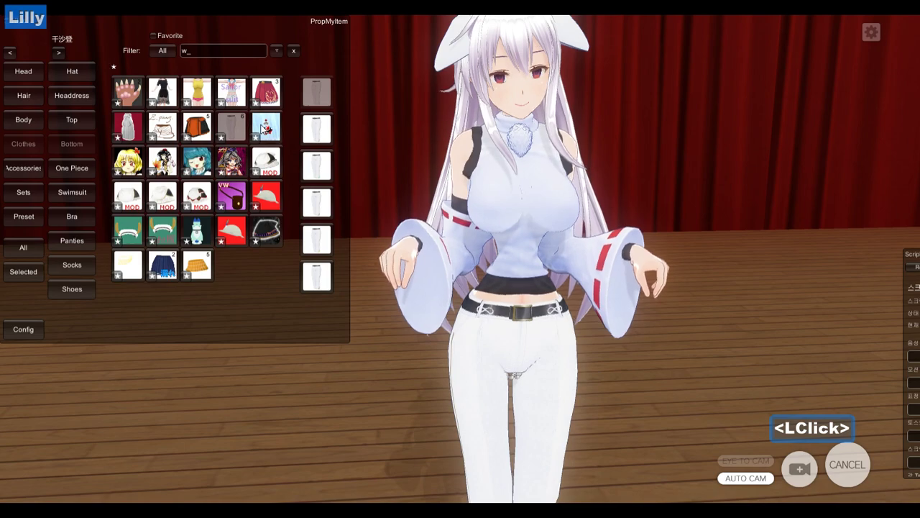
{"action": "left_click", "coordinate": [263, 128]}
{"action": "right_click_drag", "start_coordinate": [328, 137], "coordinate": [432, 288]}
{"action": "scroll", "coordinate": [568, 345], "scroll_direction": "up", "scroll_amount": 3}
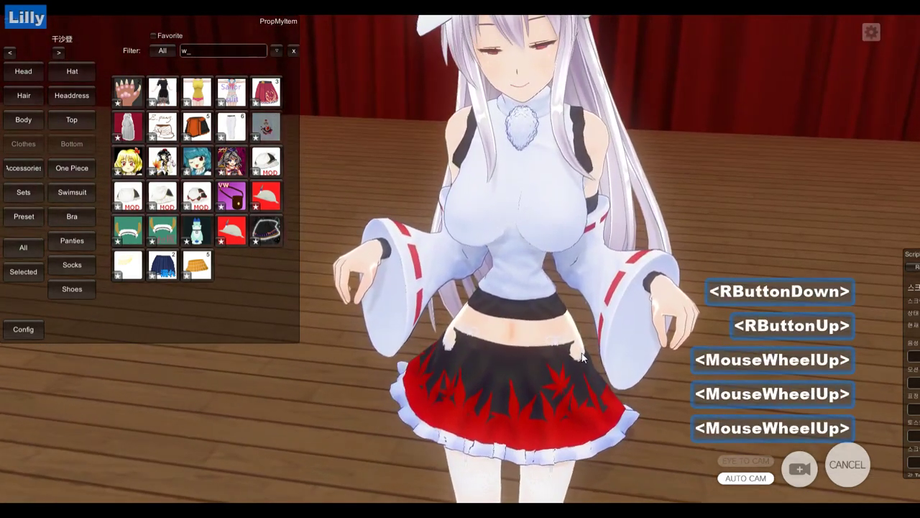
{"action": "middle_click", "coordinate": [468, 353]}
{"action": "right_click_drag", "start_coordinate": [489, 345], "coordinate": [547, 320]}
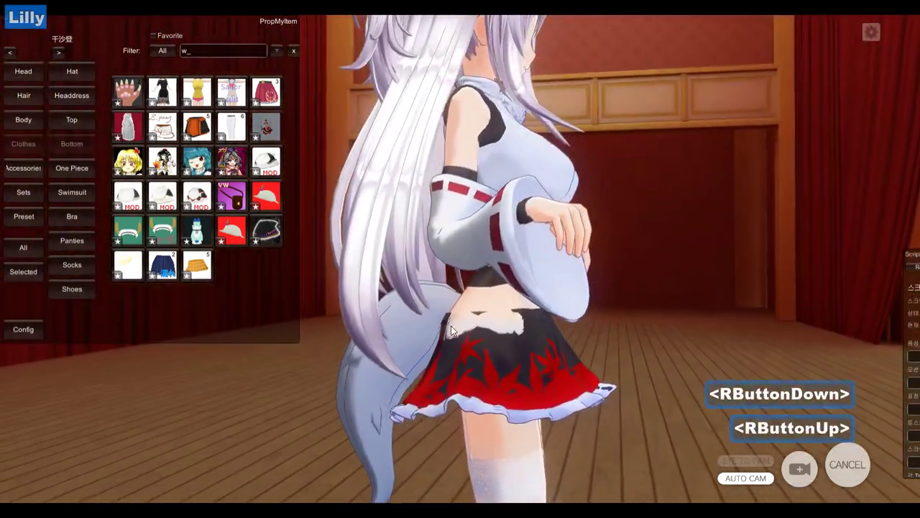
{"action": "right_click_drag", "start_coordinate": [600, 360], "coordinate": [416, 363]}
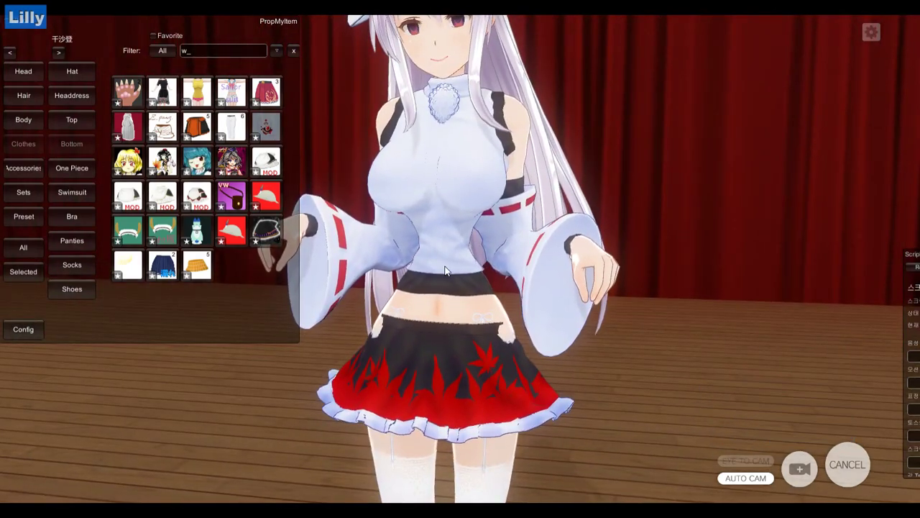
Open the lower-body shape settings, test the hip size slider at 51 and inspect how the skirt fits around the hips.
{"action": "key", "text": "shift+i"}
{"action": "left_click", "coordinate": [850, 468]}
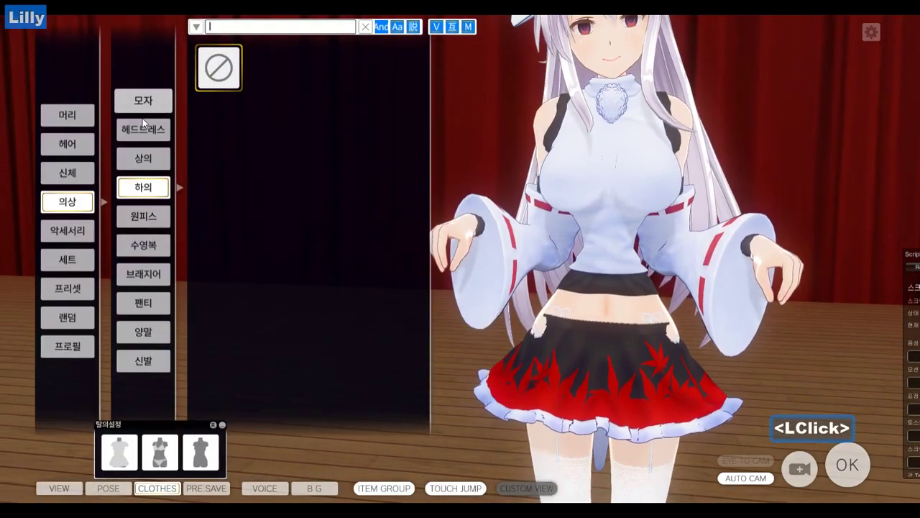
{"action": "left_click", "coordinate": [79, 172]}
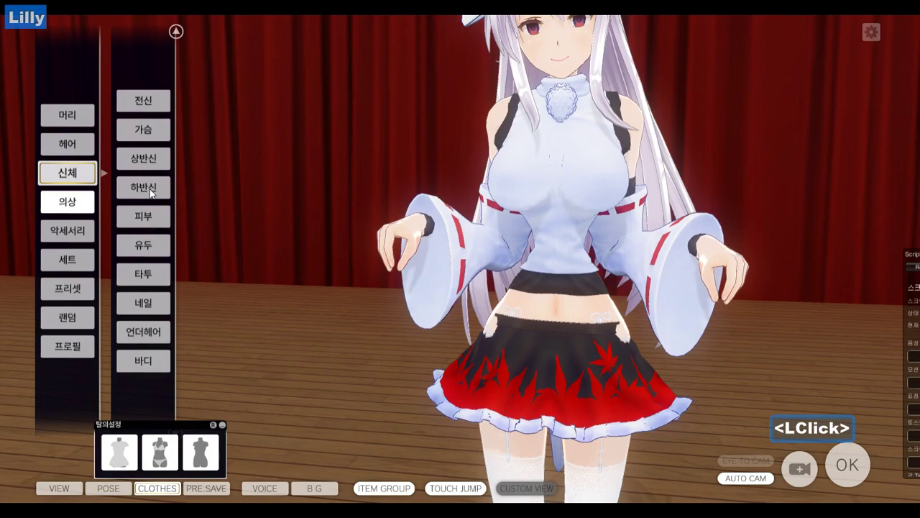
{"action": "left_click", "coordinate": [151, 192]}
{"action": "mouse_move", "coordinate": [323, 77]}
{"action": "left_mouse_down"}
{"action": "mouse_move", "coordinate": [278, 76]}
{"action": "mouse_move", "coordinate": [332, 81]}
{"action": "mouse_move", "coordinate": [323, 77]}
{"action": "left_mouse_up"}
{"action": "scroll", "coordinate": [687, 306], "scroll_direction": "up", "scroll_amount": 5}
{"action": "scroll", "coordinate": [632, 308], "scroll_direction": "up", "scroll_amount": 4}
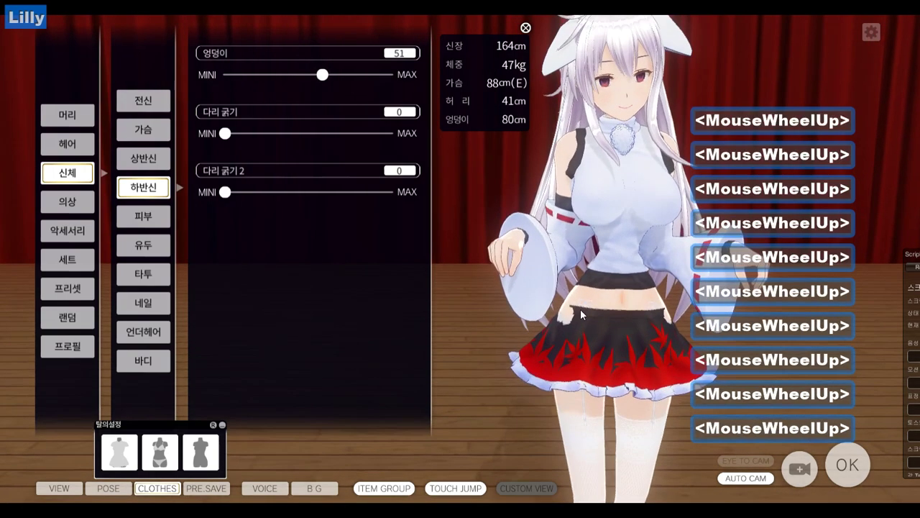
{"action": "middle_click_drag", "start_coordinate": [547, 308], "coordinate": [508, 304], "text": "shift"}
{"action": "scroll", "coordinate": [496, 305], "scroll_direction": "up", "scroll_amount": 2}
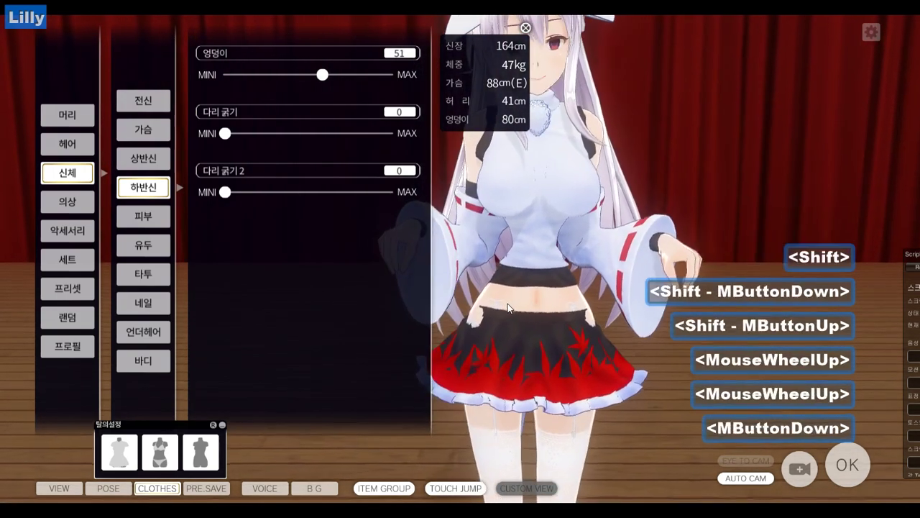
Switch to Blender and delete the re-imported skirt copy together with its armature.
{"action": "key", "text": "alt+Tab"}
{"action": "key", "text": "alt+Tab"}
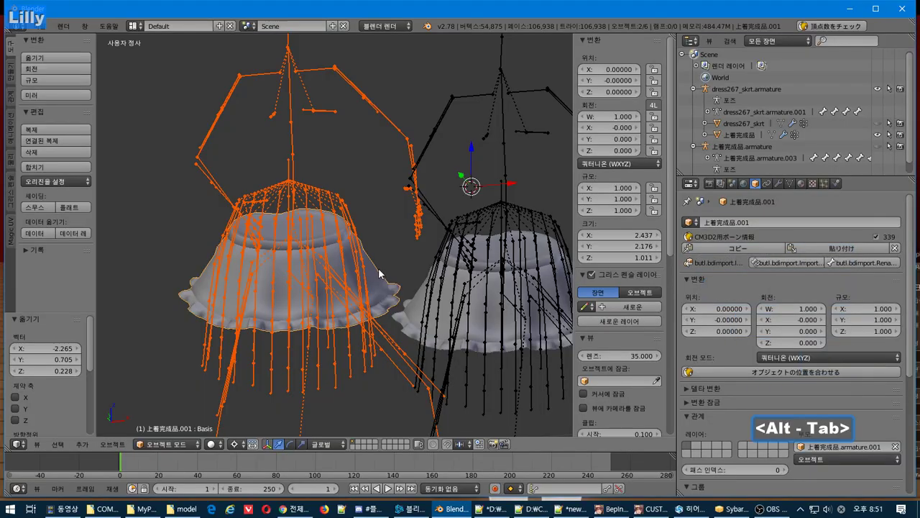
{"action": "middle_click_drag", "start_coordinate": [380, 274], "coordinate": [359, 301]}
{"action": "key", "text": "Delete"}
{"action": "key", "text": "Return"}
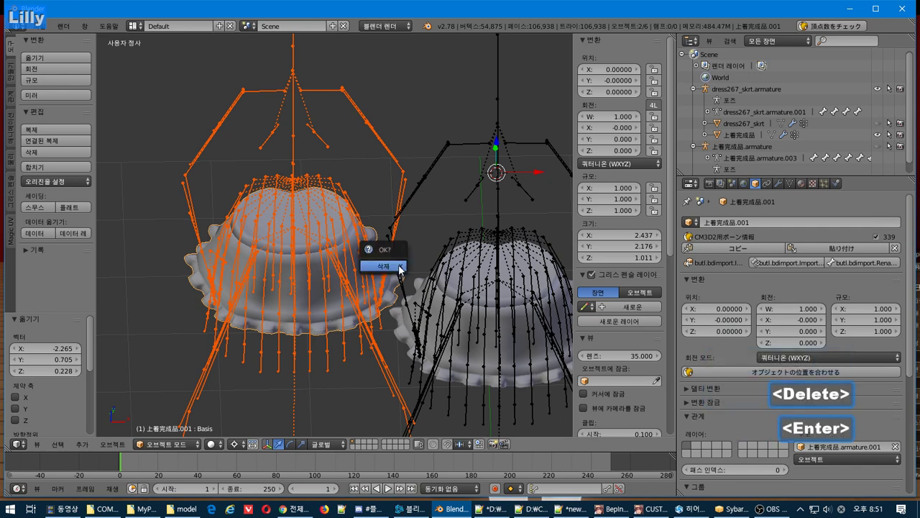
Select the remaining 上着完成品 skirt mesh and centre it in the front view.
{"action": "right_click", "coordinate": [476, 290]}
{"action": "right_click", "coordinate": [474, 290]}
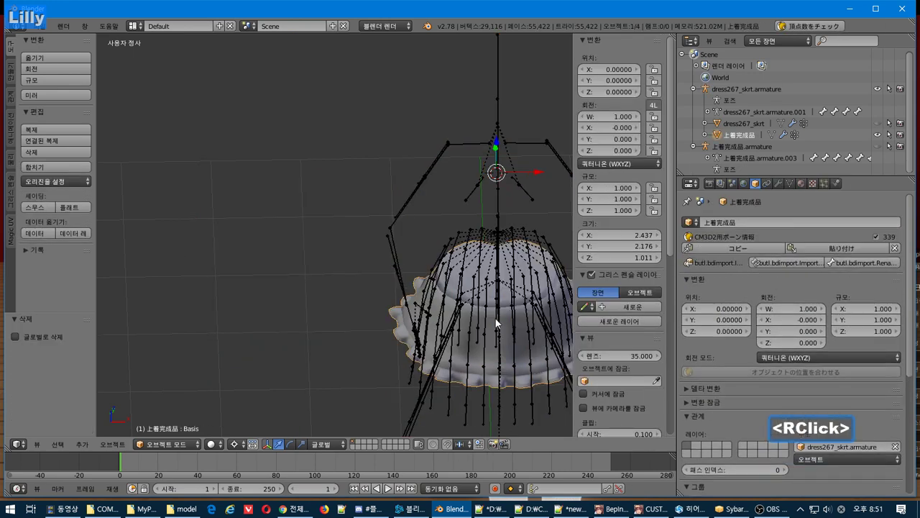
{"action": "key", "text": "KP_1"}
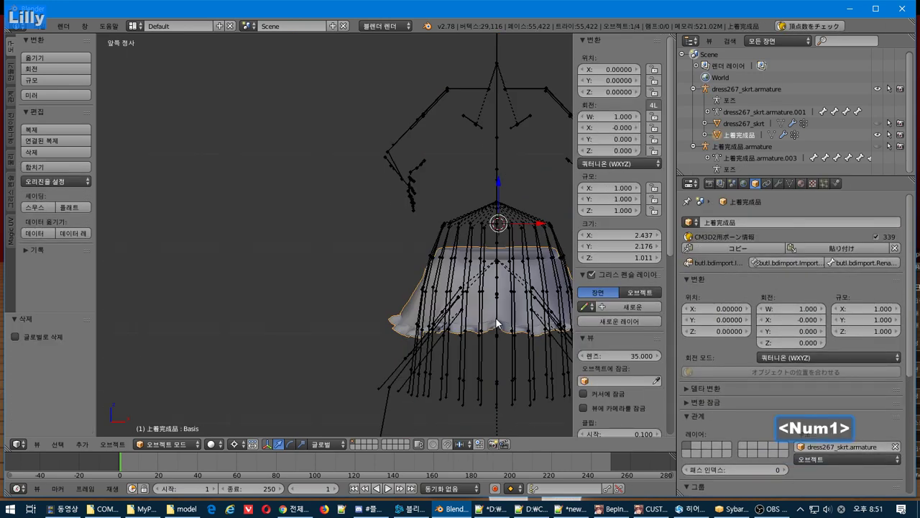
{"action": "middle_click_drag", "start_coordinate": [453, 264], "coordinate": [290, 272], "text": "shift"}
Switch to Notepad++ and add the line "이제 적당히 모델 수정" to the note.
{"action": "key", "text": "alt+Tab"}
{"action": "key", "text": "alt+Tab"}
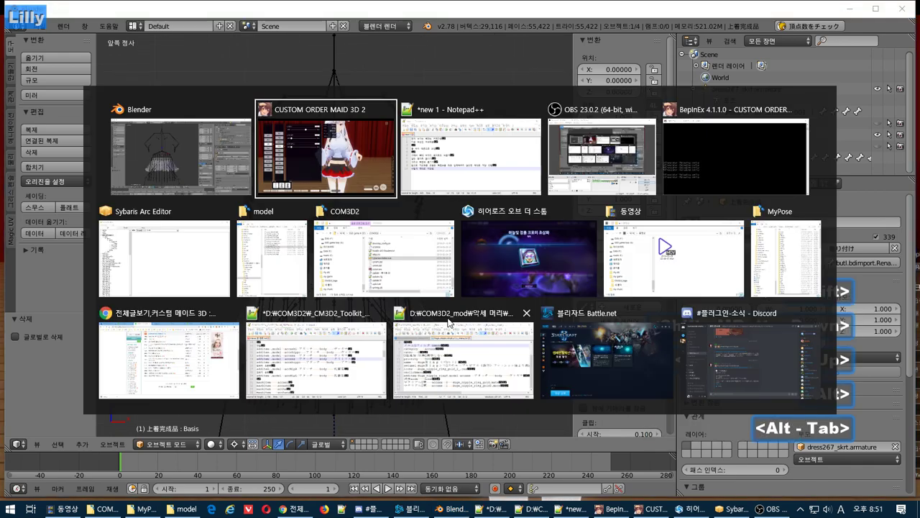
{"action": "left_click", "coordinate": [643, 211]}
{"action": "key", "text": "Return"}
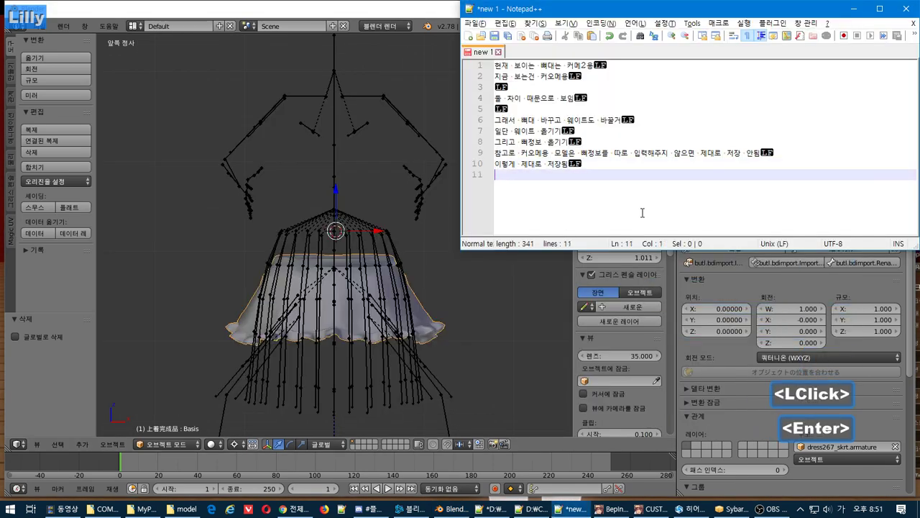
{"action": "type", "text": "이제 "}
{"action": "type", "text": "적ㄷ"}
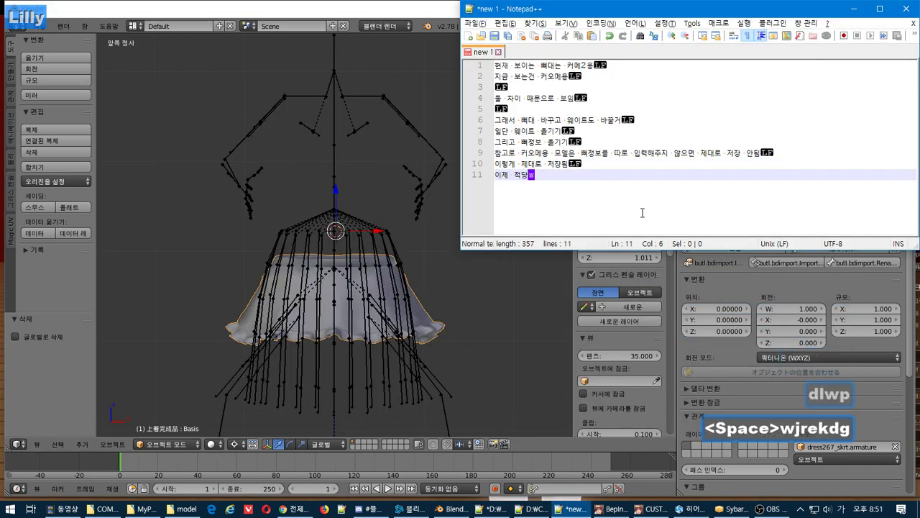
{"action": "type", "text": "당히"}
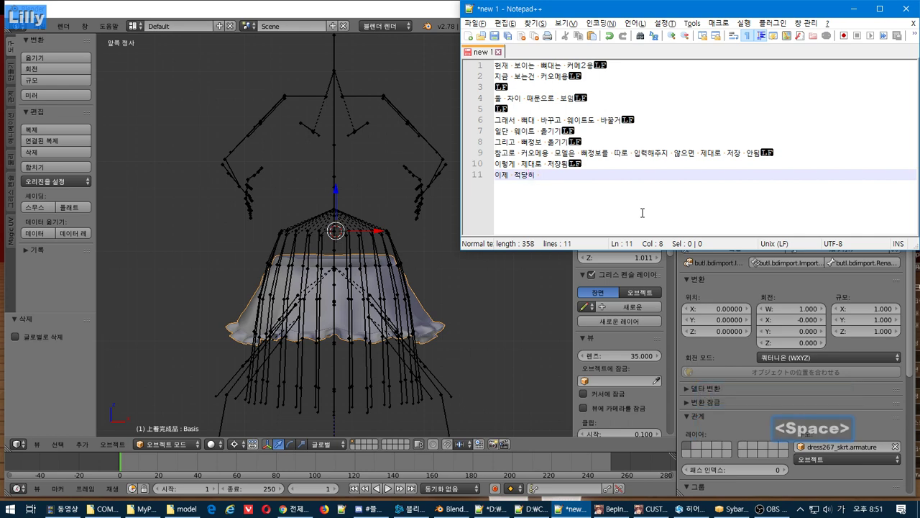
Switch to CUSTOM ORDER MAID 3D 2 and look at the equipped skirt from behind.
{"action": "key", "text": "alt+Tab"}
{"action": "key", "text": "alt+Tab"}
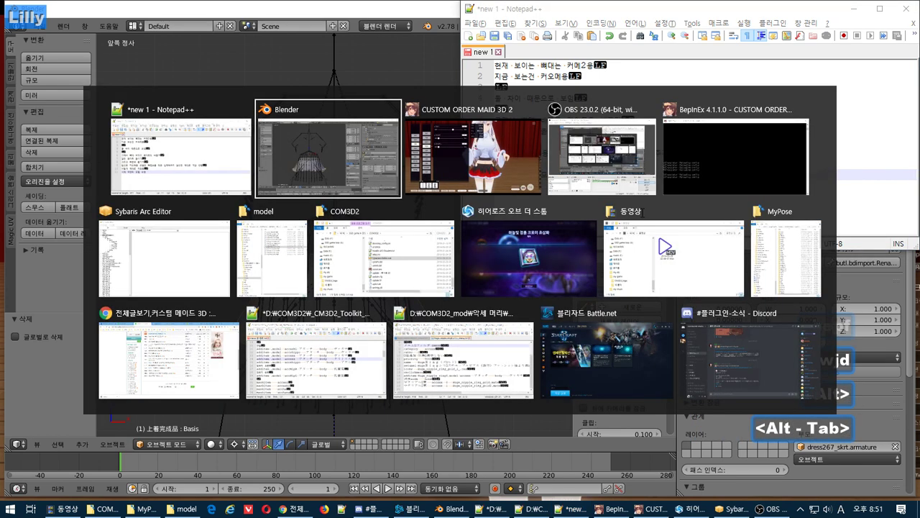
{"action": "key", "text": "alt+Tab"}
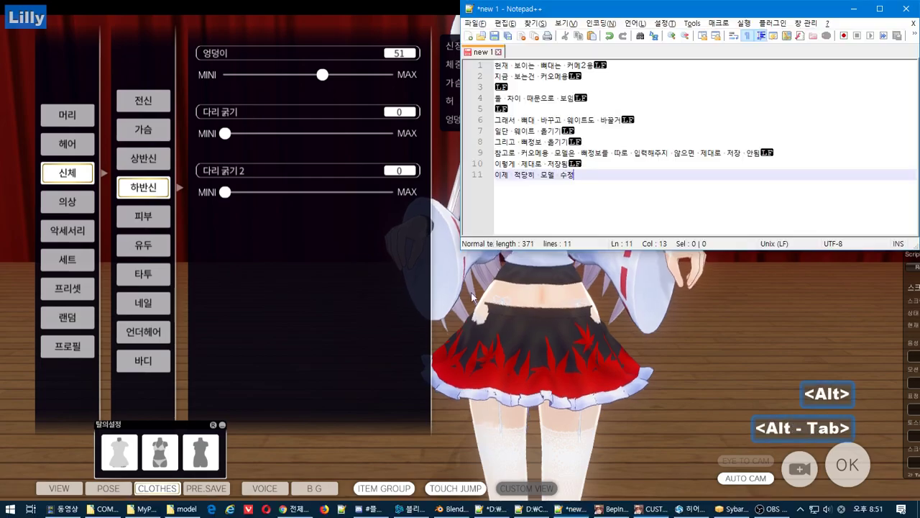
Switch to Blender, enter Edit Mode on the skirt and box-select all vertices along the upper edge of the waistband.
{"action": "key", "text": "alt+Tab"}
{"action": "key", "text": "Tab"}
{"action": "key", "text": "Tab"}
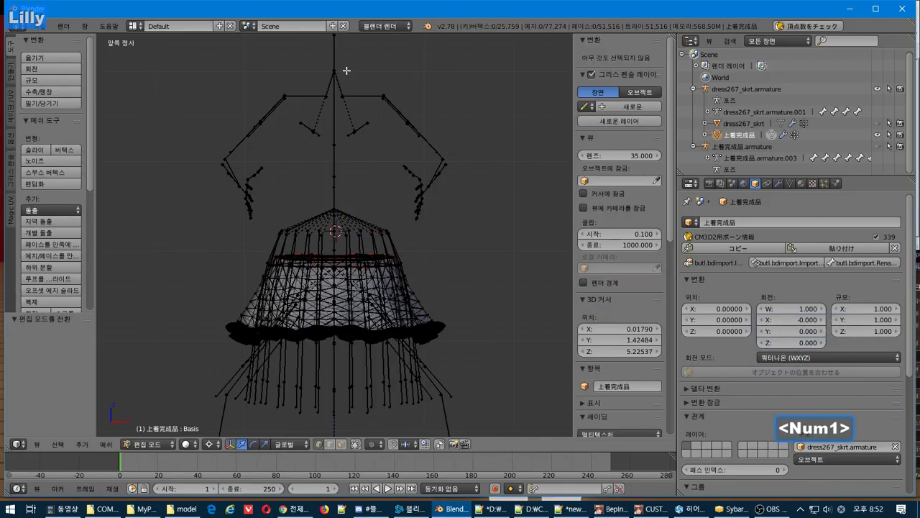
{"action": "scroll", "coordinate": [284, 197], "scroll_direction": "up", "scroll_amount": 6}
{"action": "middle_click_drag", "start_coordinate": [287, 251], "coordinate": [319, 230], "text": "shift"}
{"action": "key", "text": "b"}
{"action": "left_click_drag", "start_coordinate": [141, 227], "coordinate": [586, 287]}
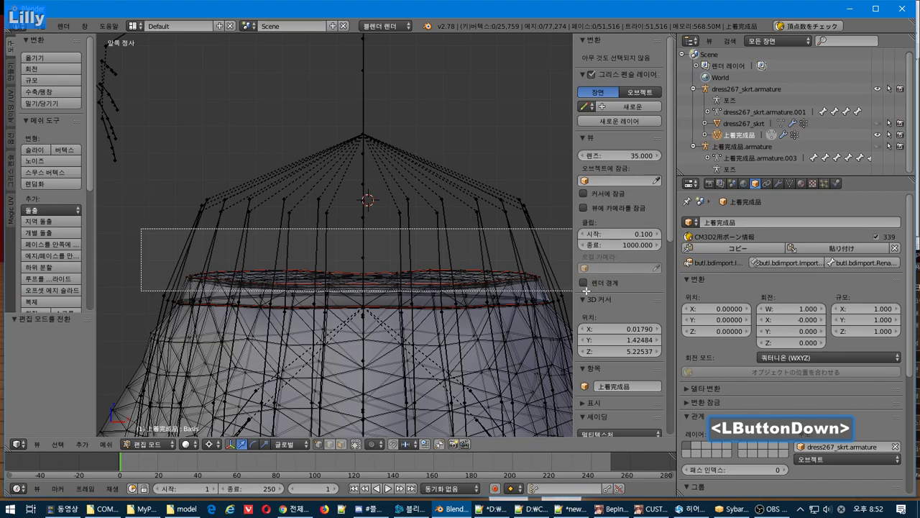
{"action": "left_click_drag", "start_coordinate": [586, 290], "coordinate": [586, 291]}
{"action": "middle_click_drag", "start_coordinate": [338, 302], "coordinate": [323, 351]}
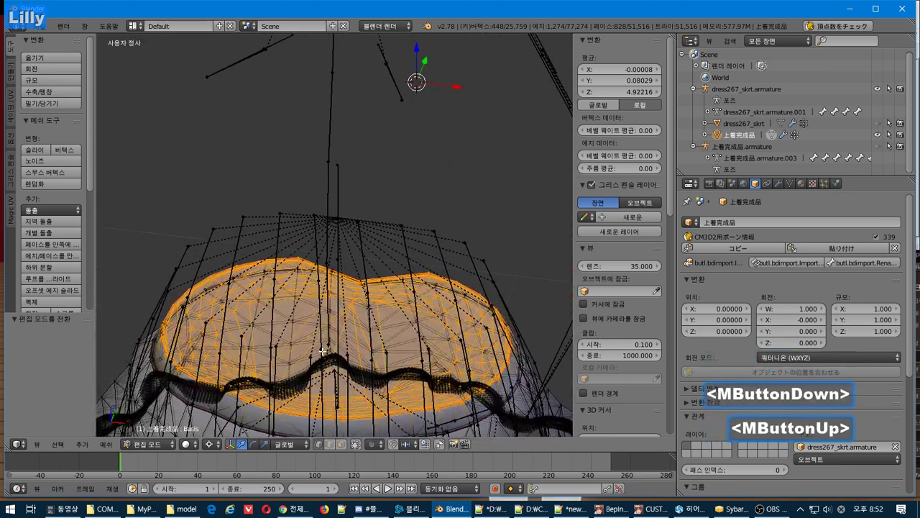
View the skirt from above and enable proportional editing with linear falloff for scaling the selected waistband.
{"action": "key", "text": "KP_7"}
{"action": "scroll", "coordinate": [323, 351], "scroll_direction": "down", "scroll_amount": 4}
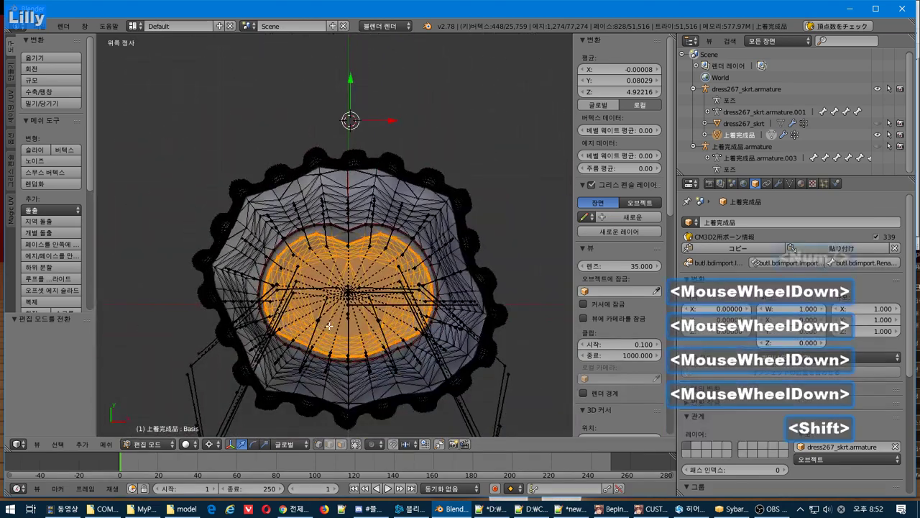
{"action": "middle_click_drag", "start_coordinate": [332, 279], "coordinate": [317, 263], "text": "shift"}
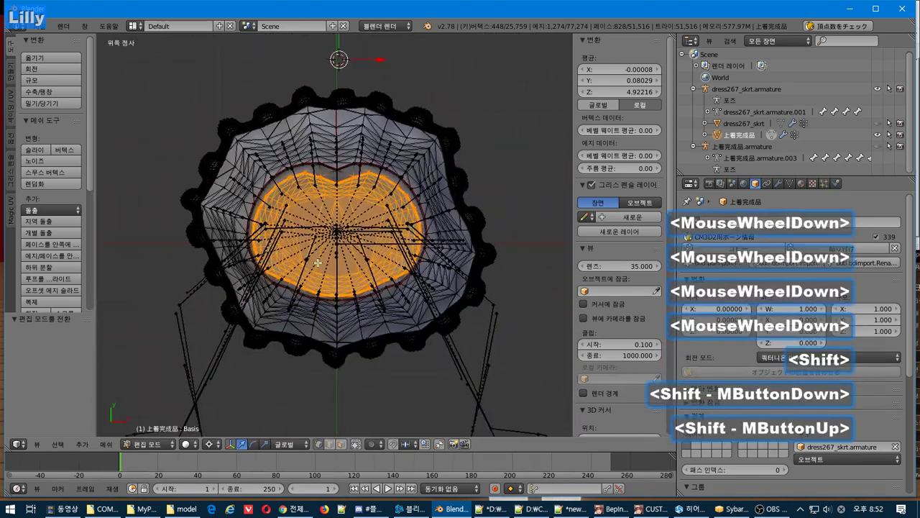
{"action": "double_click", "coordinate": [68, 80]}
{"action": "left_click", "coordinate": [373, 444]}
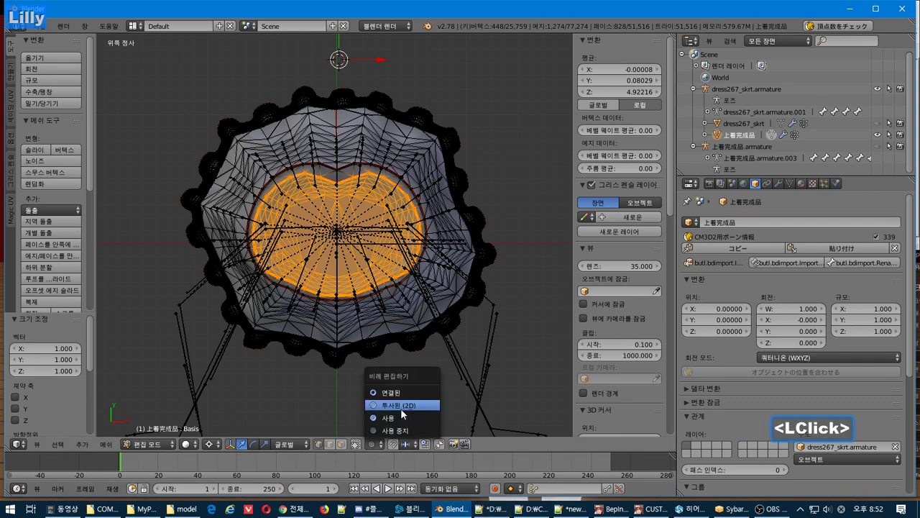
{"action": "left_click", "coordinate": [404, 423]}
{"action": "left_click", "coordinate": [394, 443]}
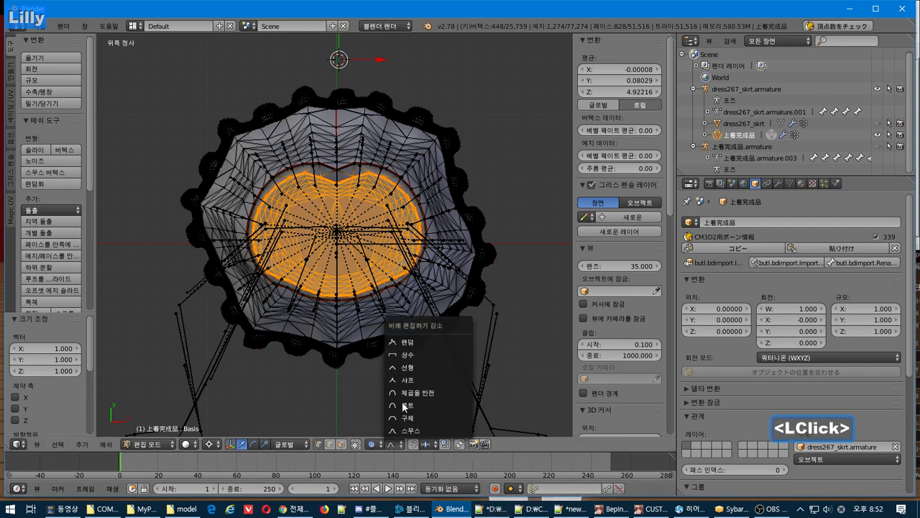
{"action": "left_click", "coordinate": [419, 369]}
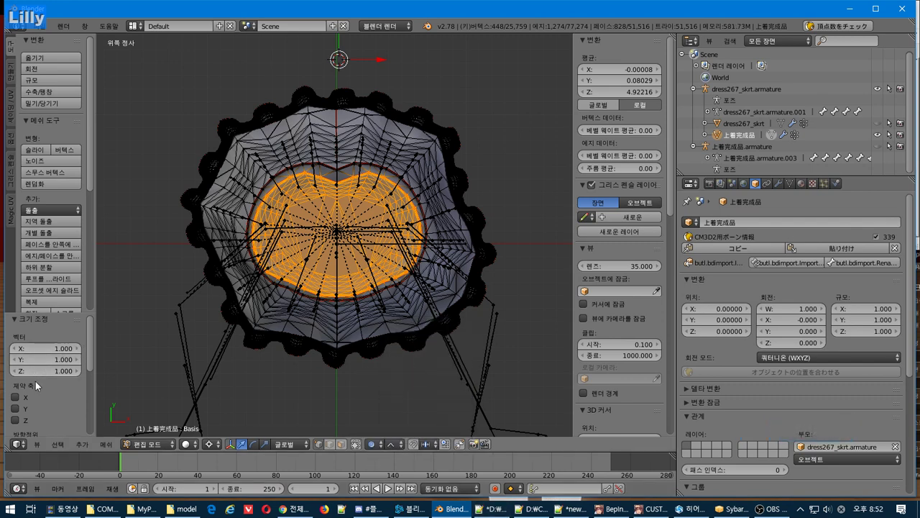
Try scaling the selected waistband to 1.050 in X, undo the attempt and restore the waistband selection.
{"action": "left_click", "coordinate": [76, 348]}
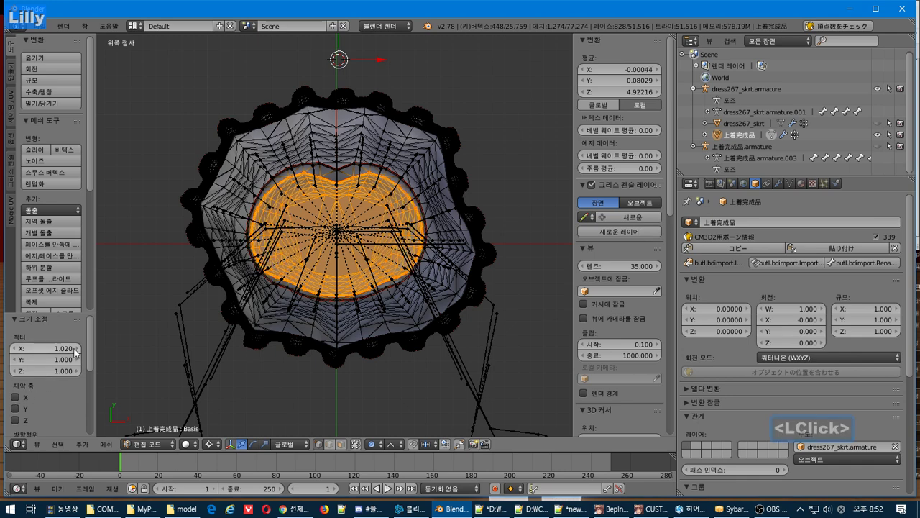
{"action": "left_click", "coordinate": [77, 349]}
{"action": "double_click", "coordinate": [76, 349]}
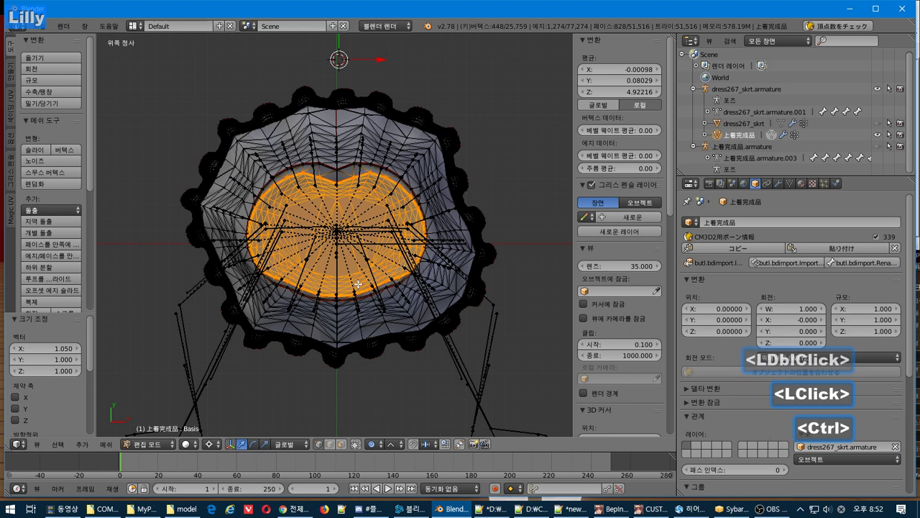
{"action": "key", "text": "ctrl+z"}
{"action": "key", "text": "a"}
{"action": "key", "text": "ctrl+z"}
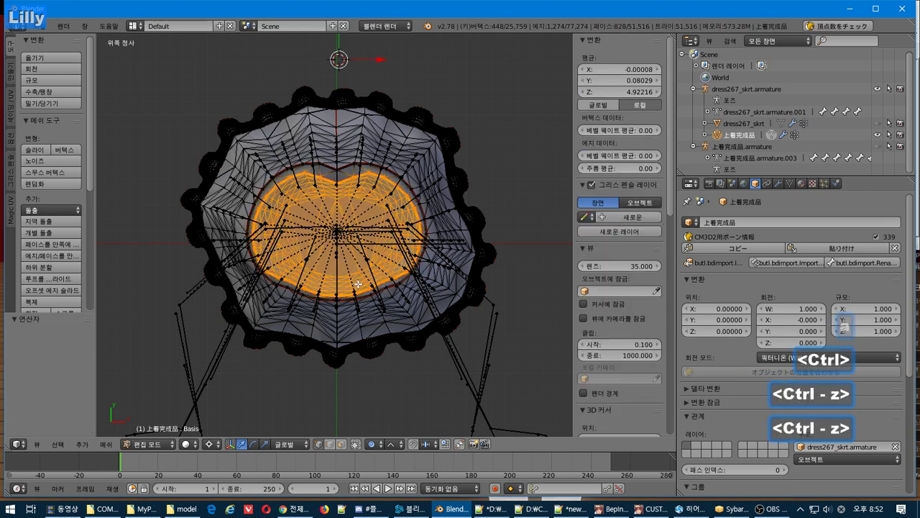
{"action": "key", "text": "a"}
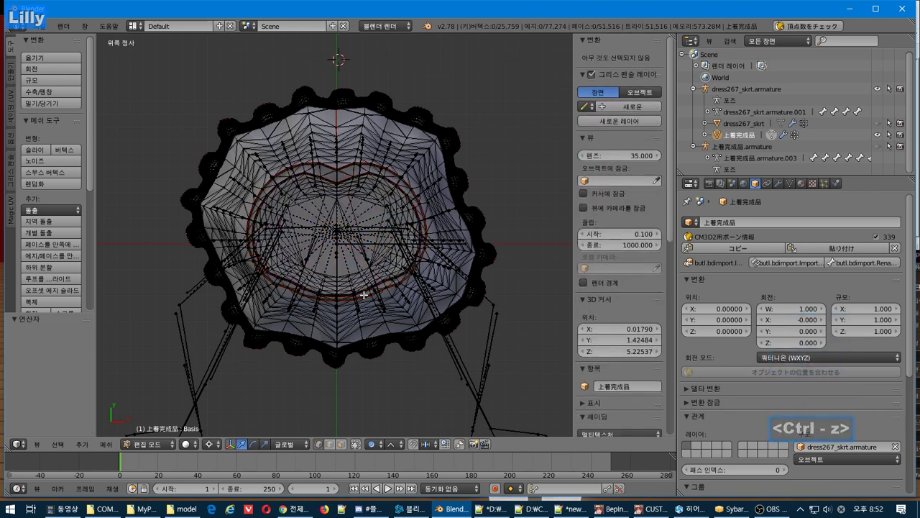
{"action": "key", "text": "ctrl+shift+z"}
In the front view, scale the selected waistband to 1.012 along X, with the Y and Z factors set to 1.
{"action": "middle_click_drag", "start_coordinate": [365, 295], "coordinate": [354, 201]}
{"action": "key", "text": "KP_3"}
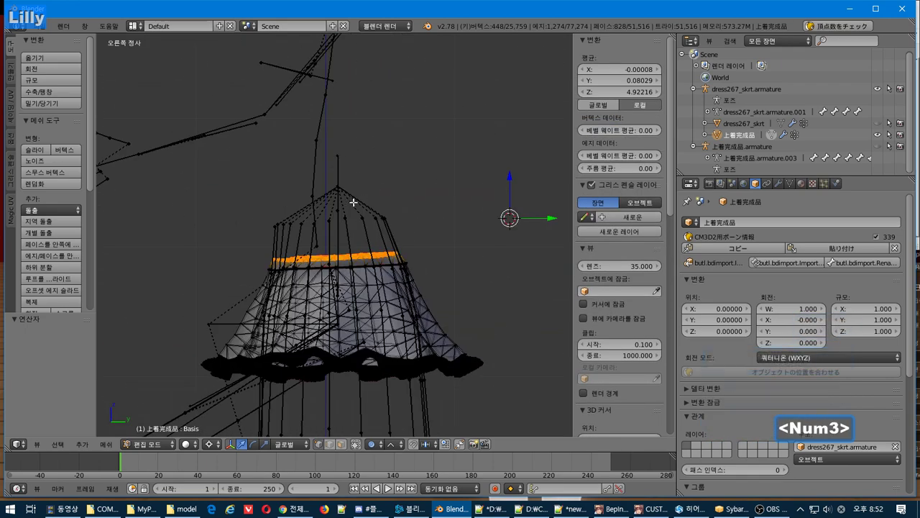
{"action": "key", "text": "KP_1"}
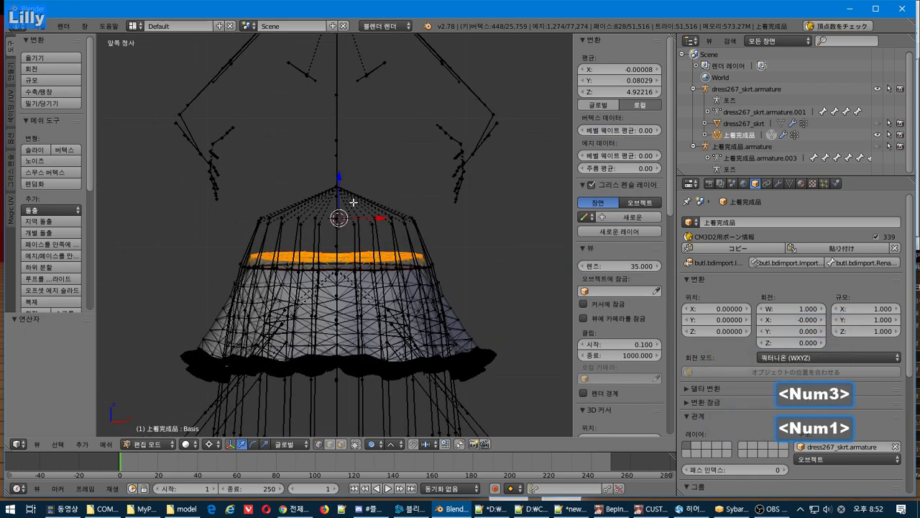
{"action": "left_click", "coordinate": [64, 84]}
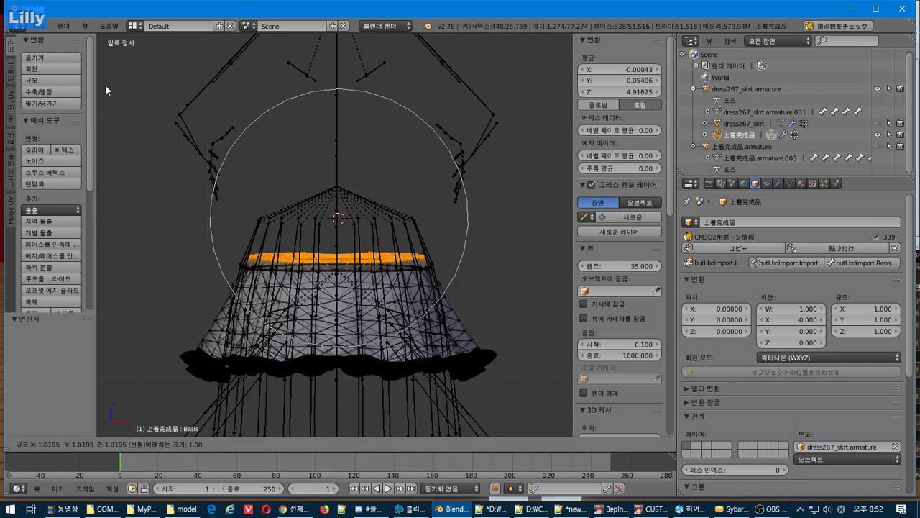
{"action": "key", "text": "x"}
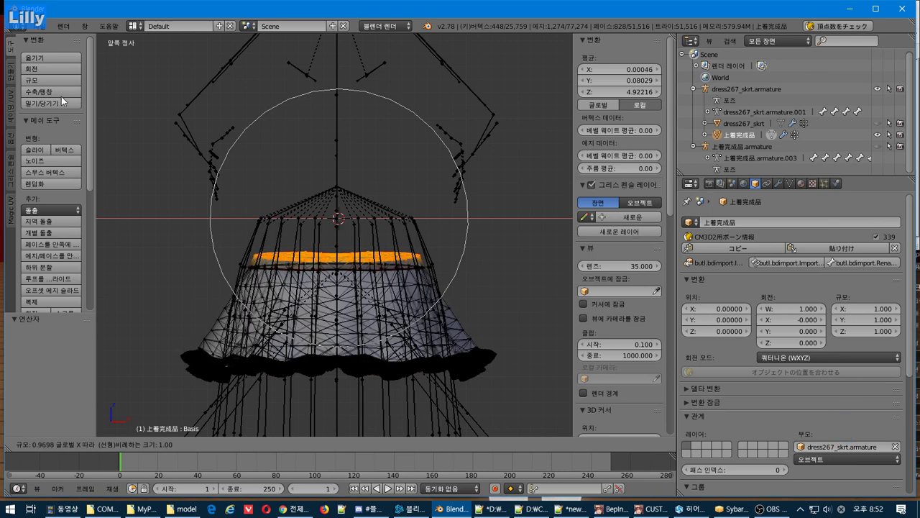
{"action": "left_click", "coordinate": [62, 80]}
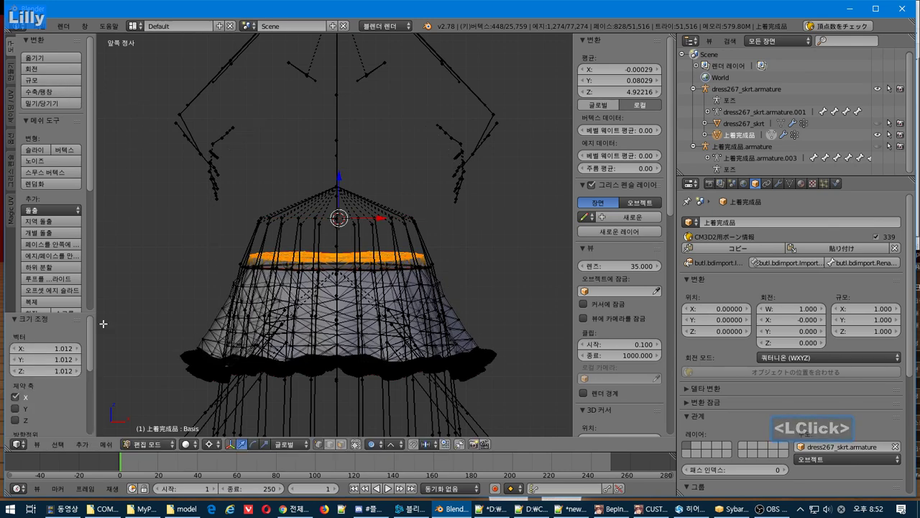
{"action": "left_click", "coordinate": [63, 362]}
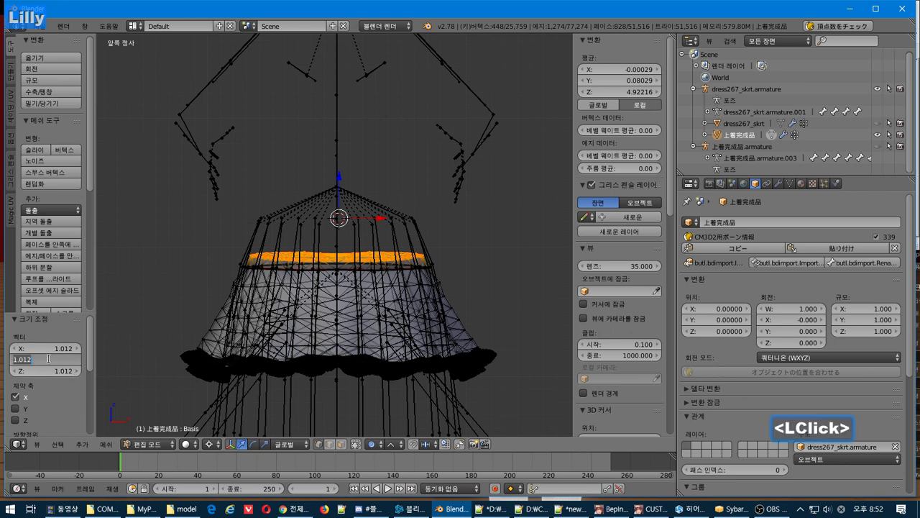
{"action": "type", "text": "1"}
{"action": "type", "text": "1"}
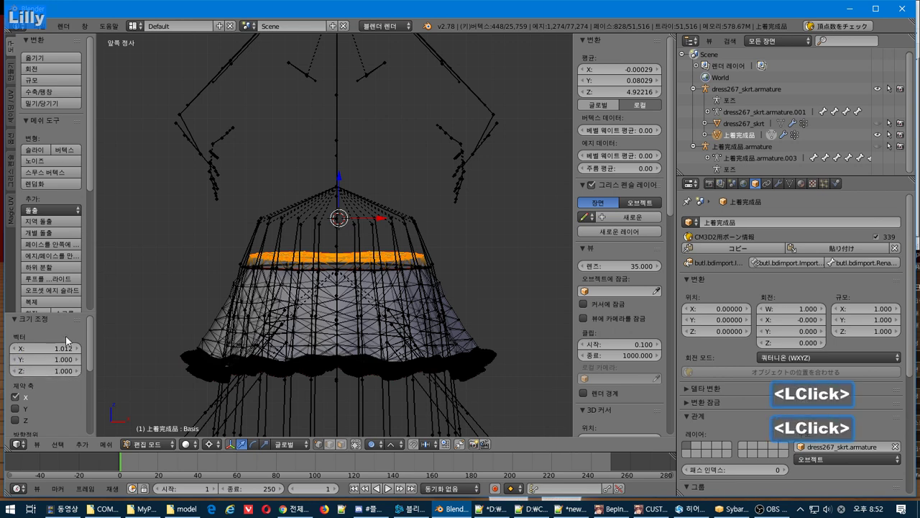
Widen the selected waistband by setting its X scale factor to 1.100, with the Y and Z factors at 1.
{"action": "double_click", "coordinate": [80, 350]}
{"action": "left_click", "coordinate": [79, 350]}
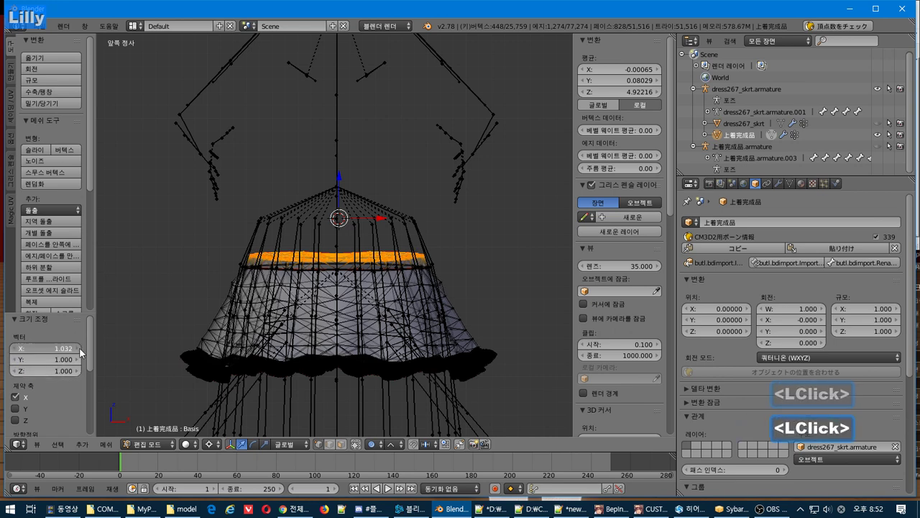
{"action": "left_click", "coordinate": [80, 350]}
{"action": "left_click", "coordinate": [61, 348]}
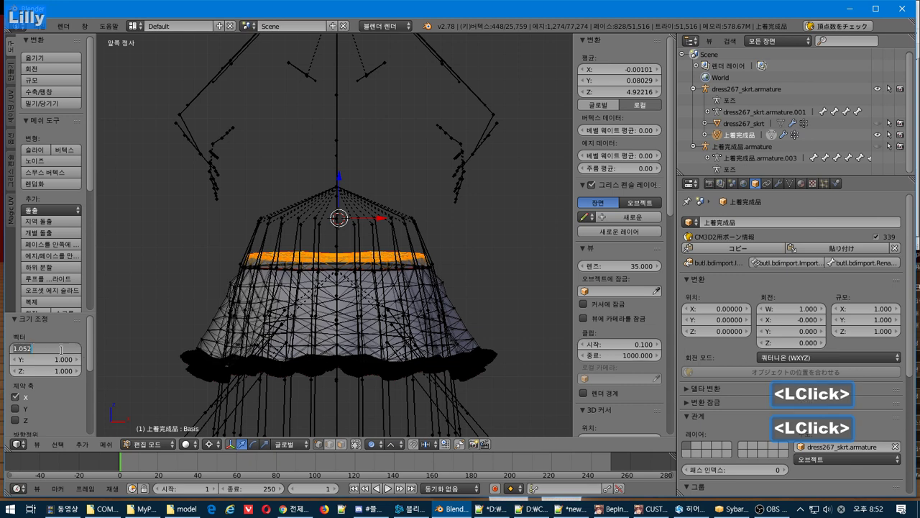
{"action": "type", "text": "0"}
{"action": "key", "text": "Return"}
{"action": "left_click", "coordinate": [65, 349]}
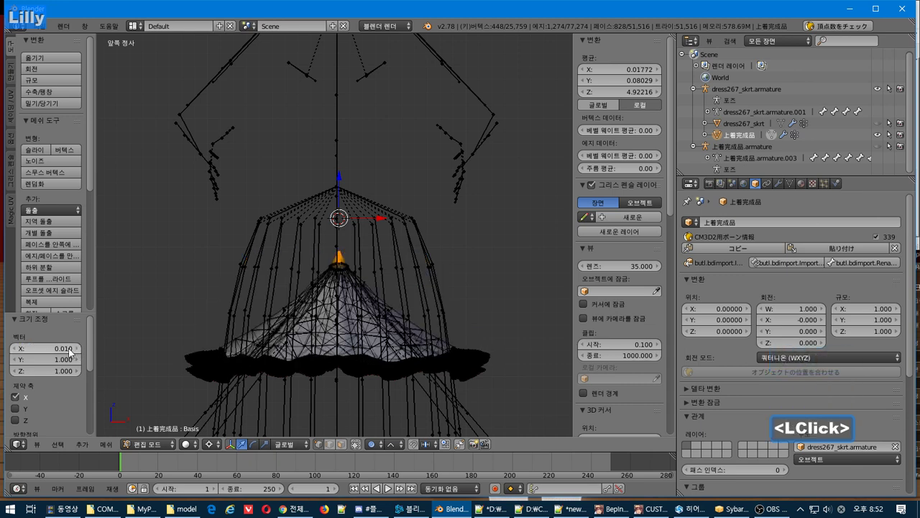
{"action": "type", "text": "1."}
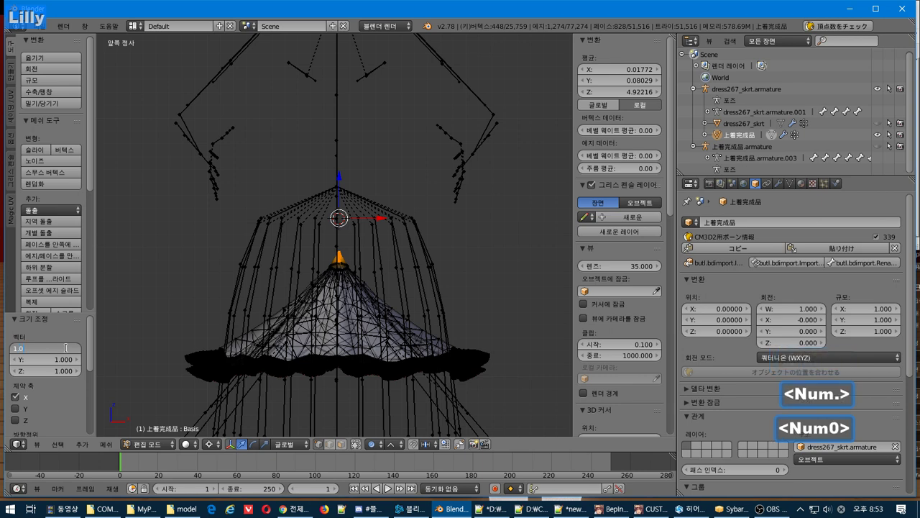
{"action": "type", "text": "05"}
{"action": "key", "text": "Return"}
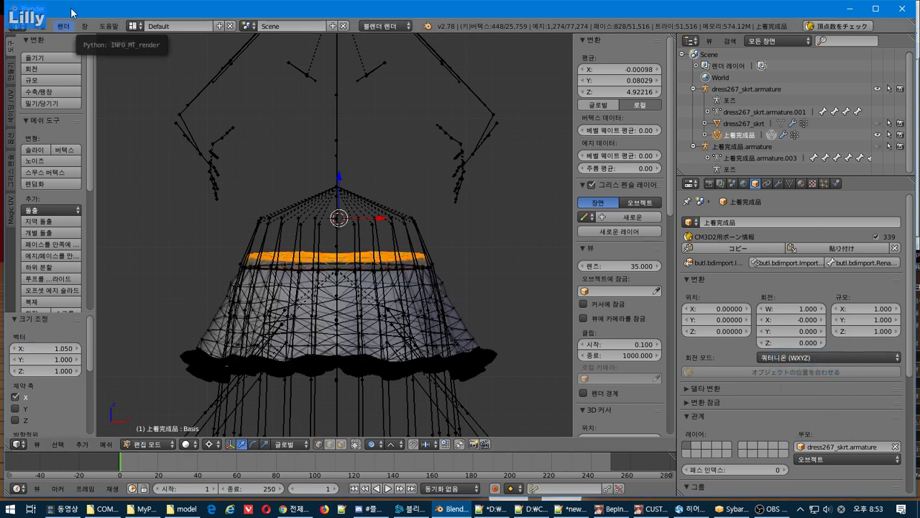
{"action": "double_click", "coordinate": [78, 349]}
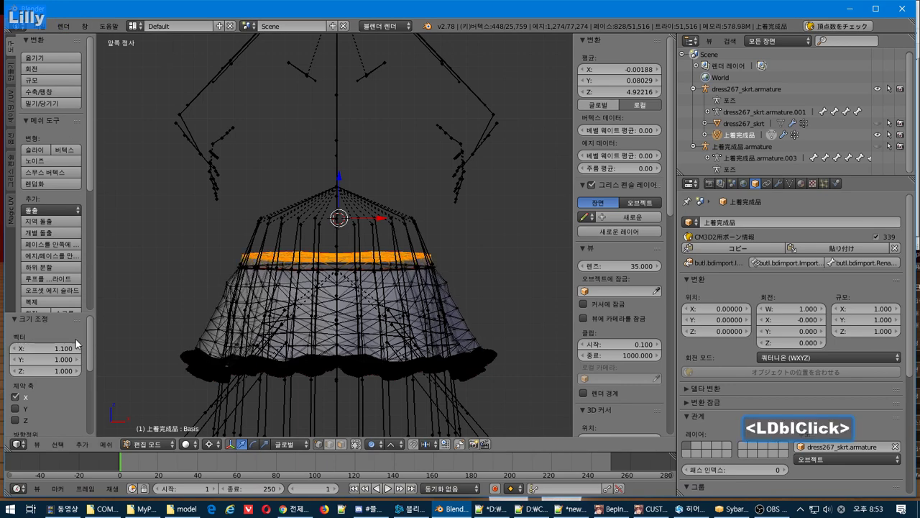
Export the adjusted skirt as a CM3D2 model, overwriting w_momimomi_skt.model in the model folder.
{"action": "left_click", "coordinate": [41, 26]}
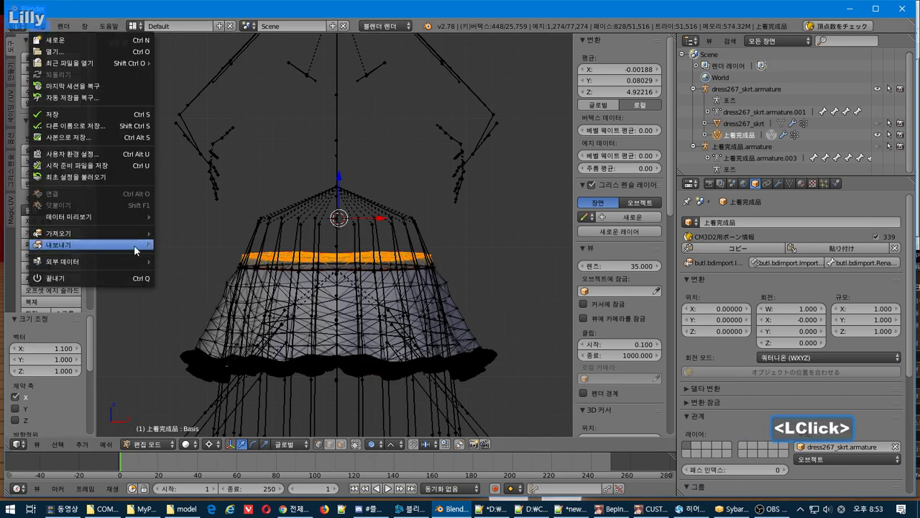
{"action": "mouse_move", "coordinate": [139, 246]}
{"action": "left_click", "coordinate": [209, 348]}
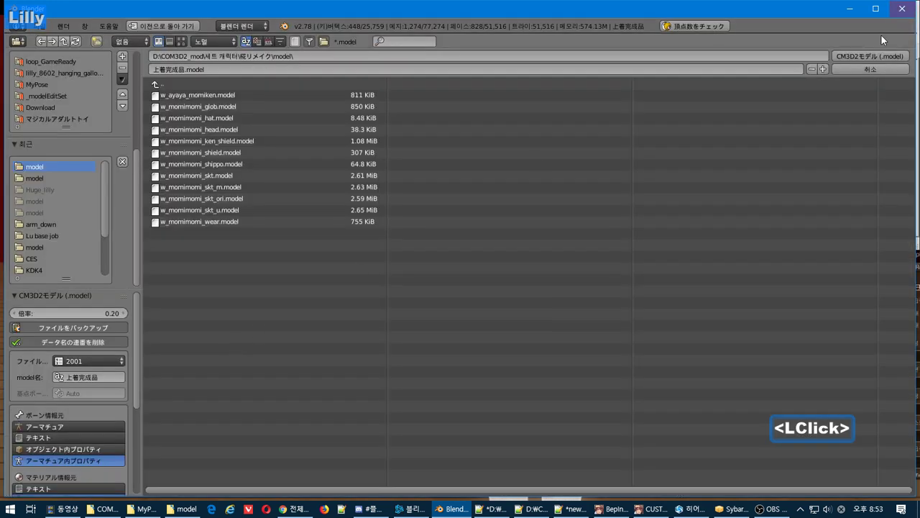
{"action": "left_click", "coordinate": [289, 175]}
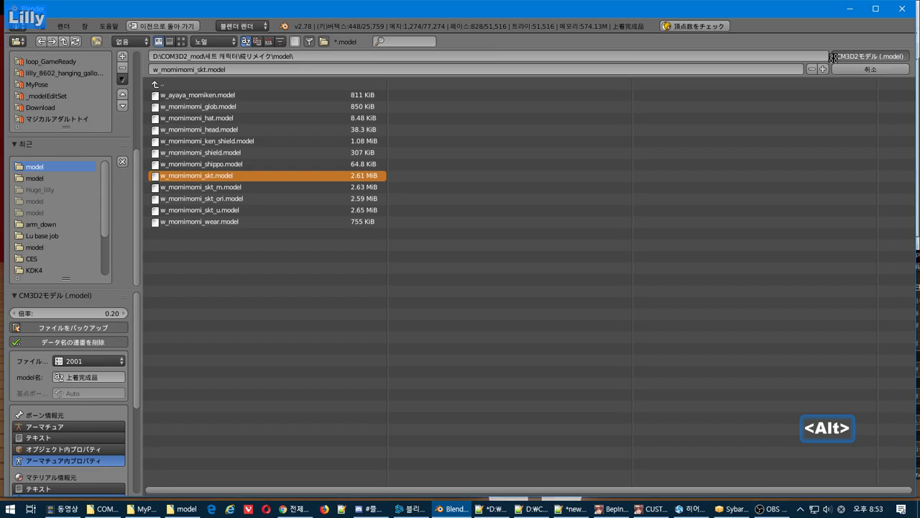
Switch to COM3D2, hide the clothes editor, open the PropMyItem list and re-equip the skirt to reload its model.
{"action": "key", "text": "alt+Tab"}
{"action": "key", "text": "alt+Tab"}
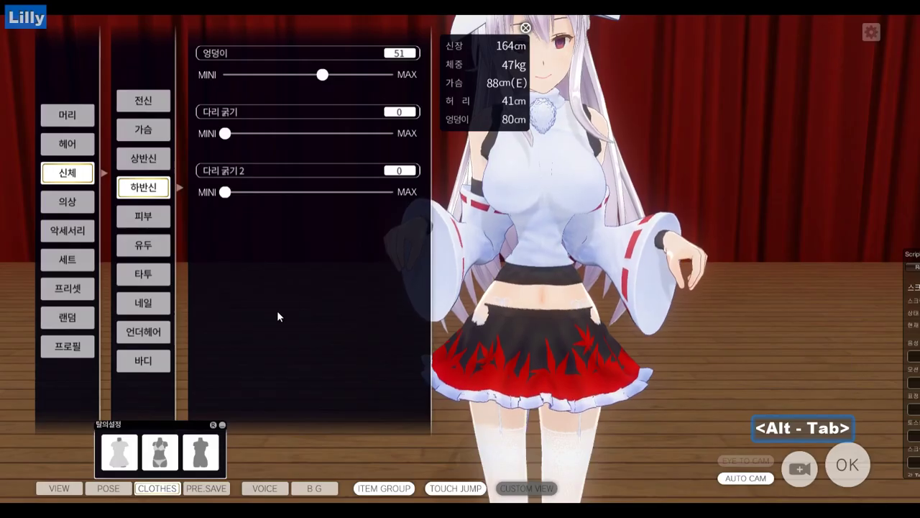
{"action": "left_click", "coordinate": [59, 488]}
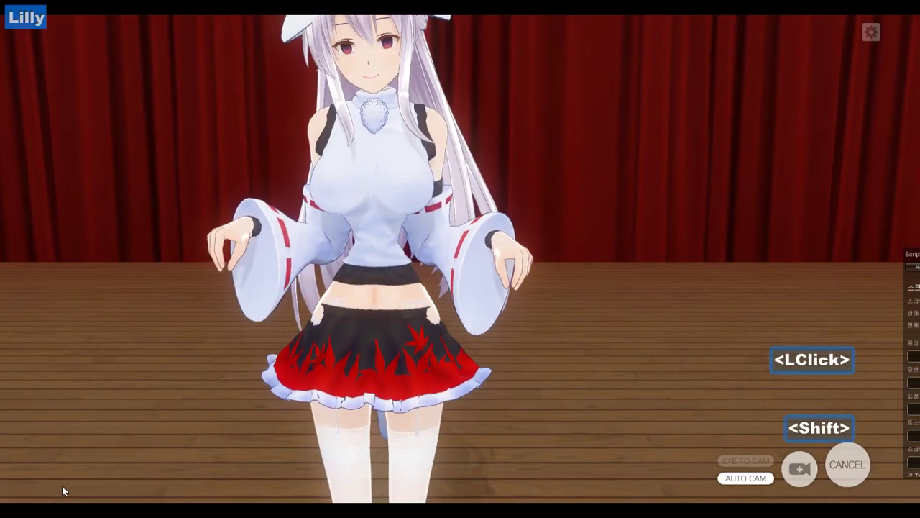
{"action": "key", "text": "shift+u"}
{"action": "key", "text": "shift+i"}
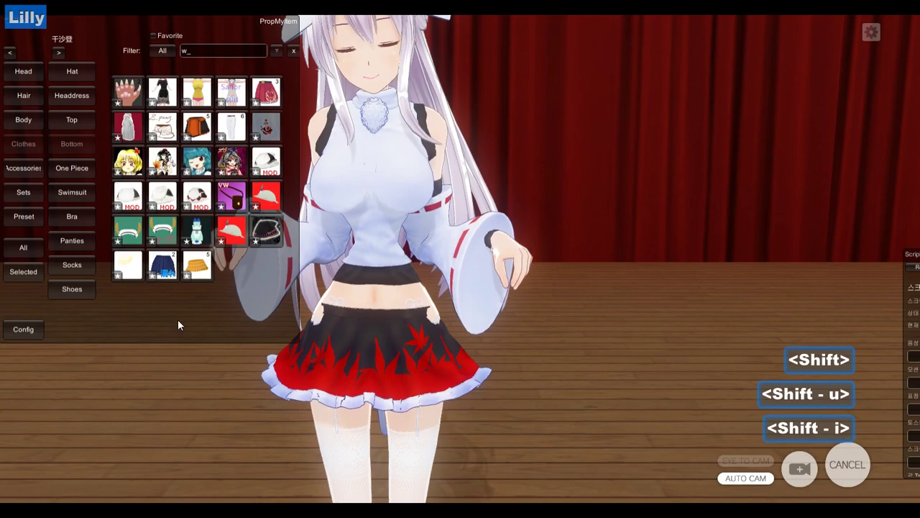
{"action": "left_click", "coordinate": [267, 128]}
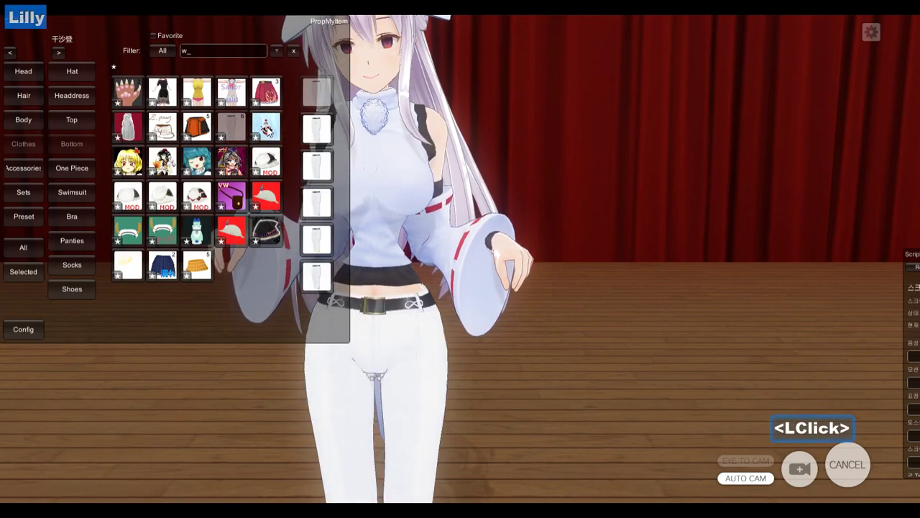
Examine the fit of the skirt's waistband around the body up close and then on the whole character.
{"action": "right_click_drag", "start_coordinate": [389, 189], "coordinate": [433, 251]}
{"action": "scroll", "coordinate": [384, 313], "scroll_direction": "up", "scroll_amount": 6}
{"action": "middle_click", "coordinate": [422, 291]}
{"action": "scroll", "coordinate": [421, 291], "scroll_direction": "up", "scroll_amount": 6}
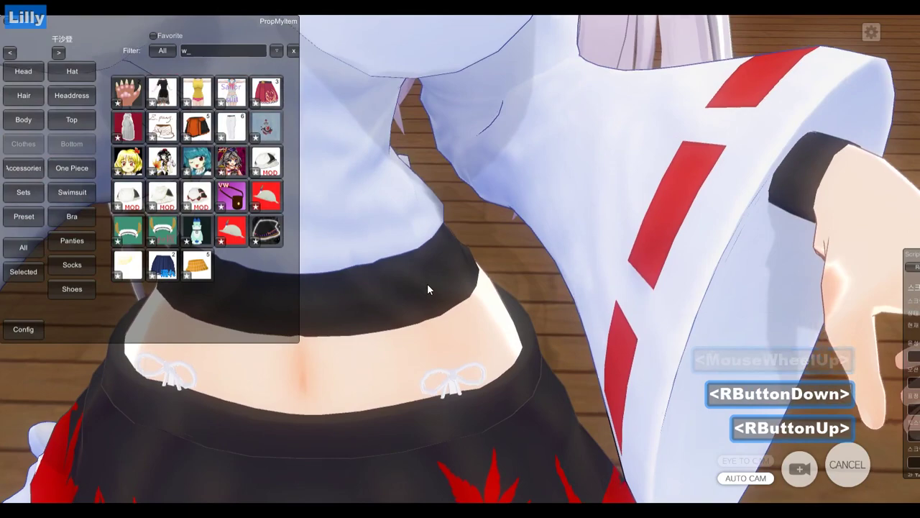
{"action": "scroll", "coordinate": [429, 288], "scroll_direction": "down", "scroll_amount": 7}
{"action": "scroll", "coordinate": [428, 289], "scroll_direction": "down", "scroll_amount": 2}
{"action": "scroll", "coordinate": [434, 270], "scroll_direction": "down", "scroll_amount": 6}
{"action": "middle_click", "coordinate": [435, 276]}
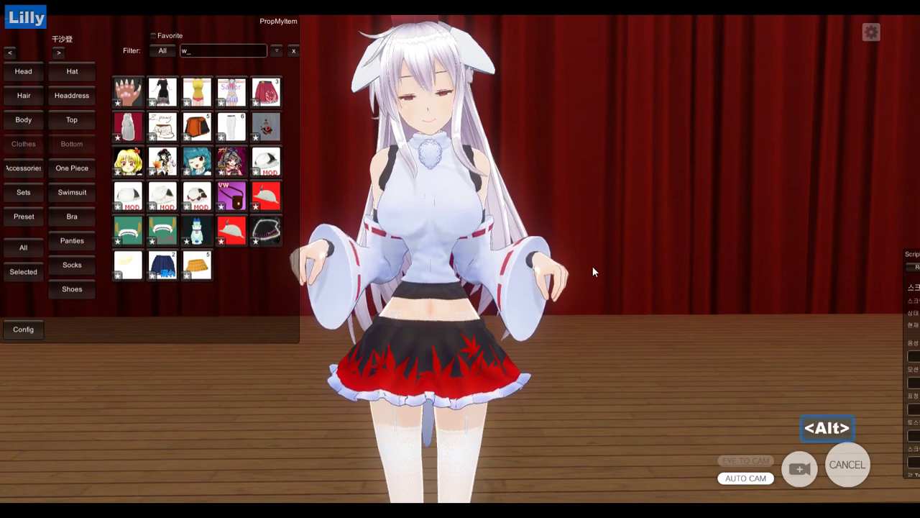
Switch to the notes in Notepad++ and add a final line reading "끝".
{"action": "key", "text": "alt+Tab"}
{"action": "key", "text": "alt+Tab"}
{"action": "left_click", "coordinate": [626, 200]}
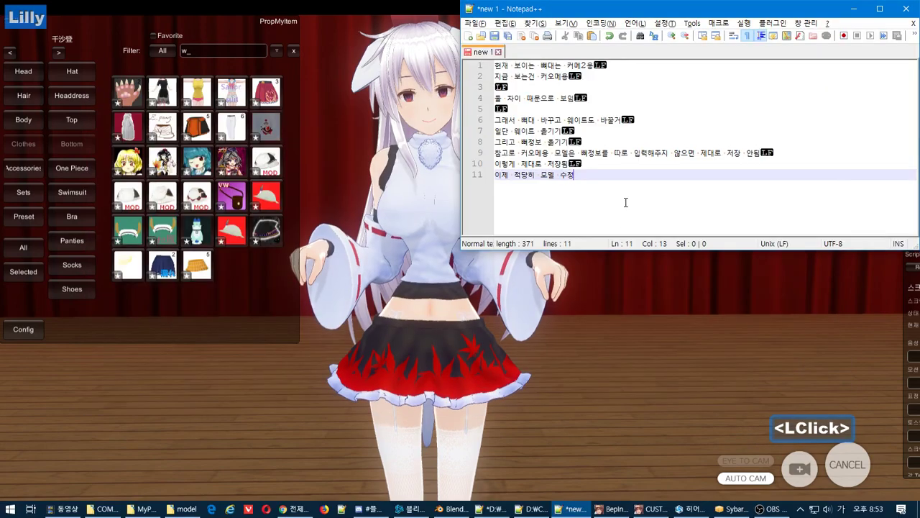
{"action": "key", "text": "Return"}
{"action": "type", "text": "끝"}
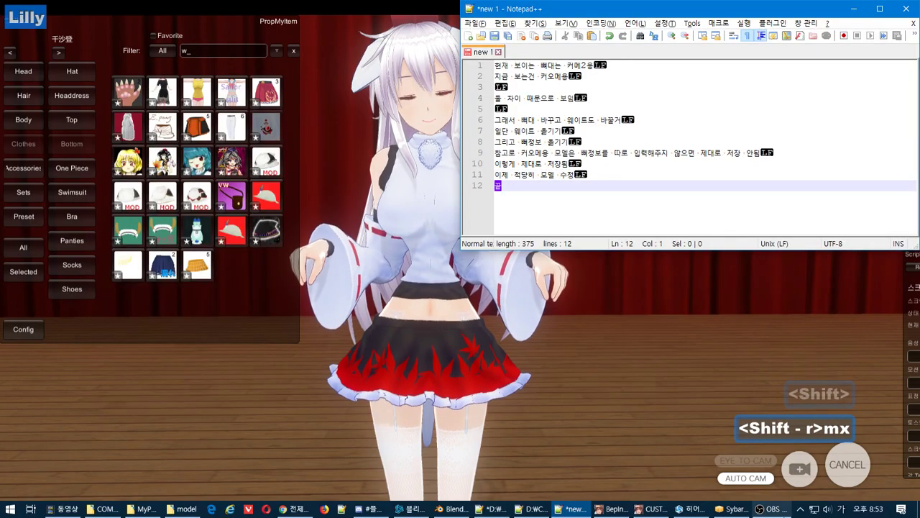